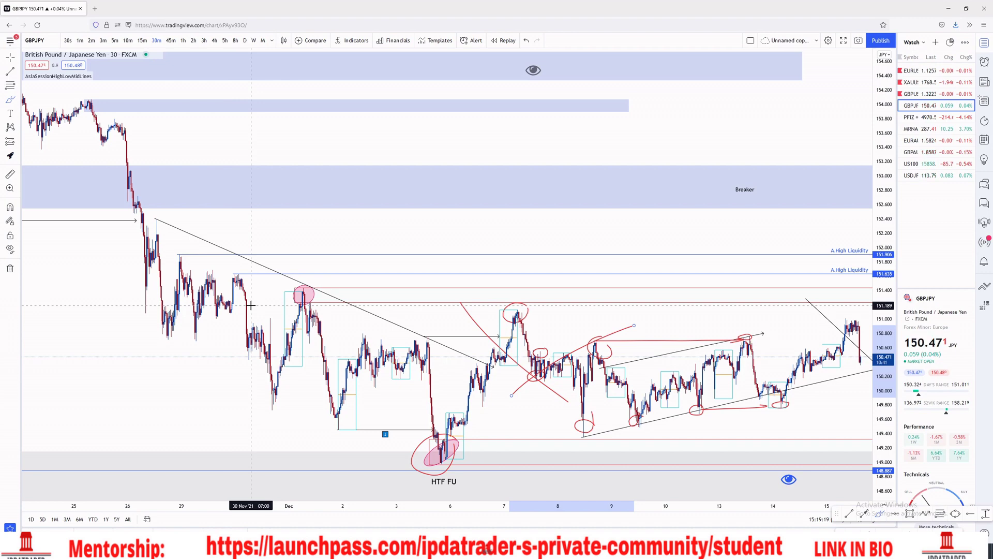
Open the US100 chart from the watchlist and switch it to the 1-hour timeframe
click(912, 163)
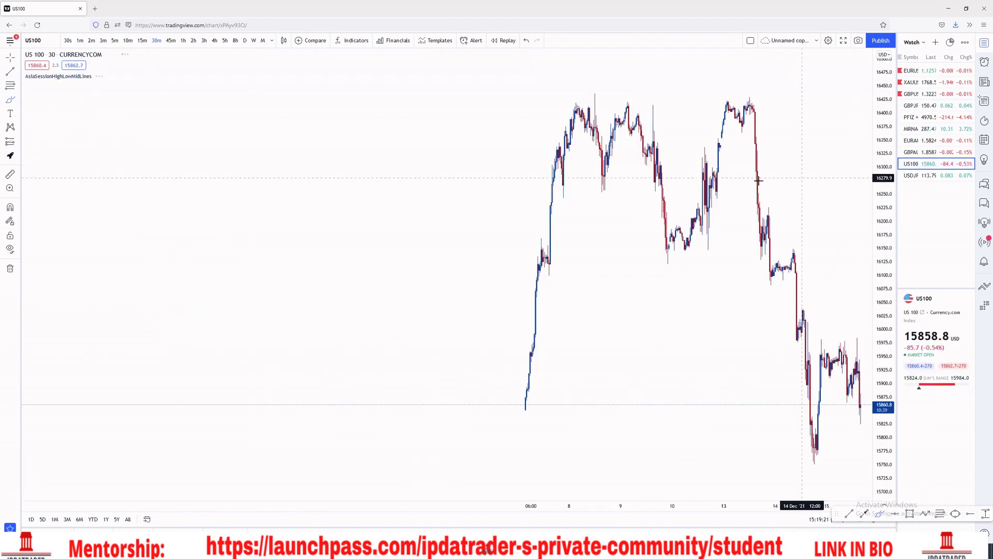
scroll(500, 191, up, 3)
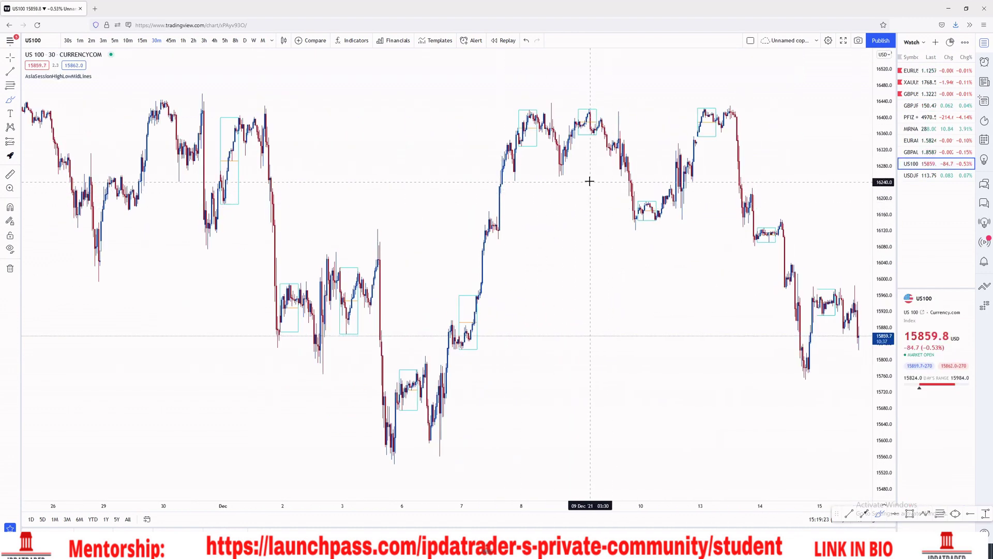
click(183, 40)
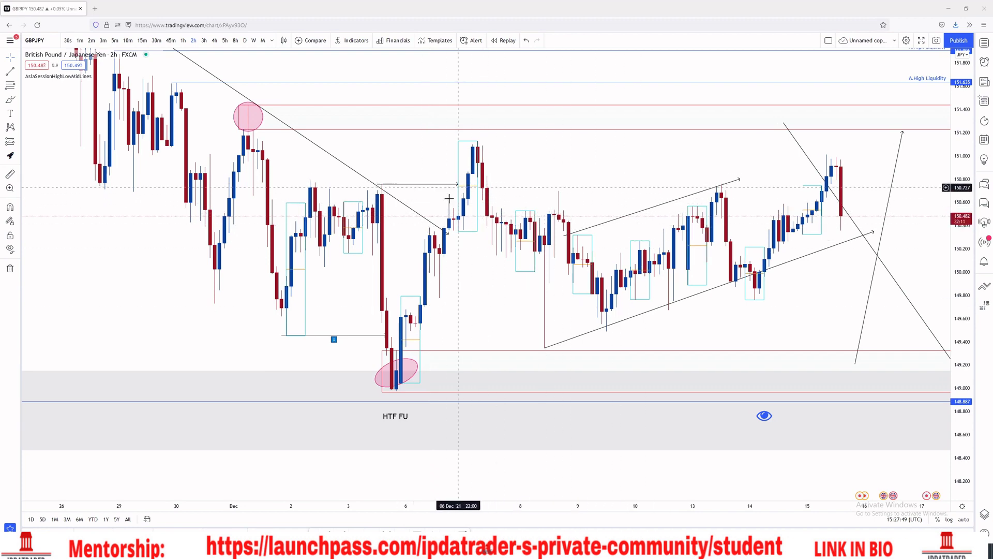
scroll(616, 191, down, 1)
drag(625, 170, 610, 204)
scroll(610, 204, up, 1)
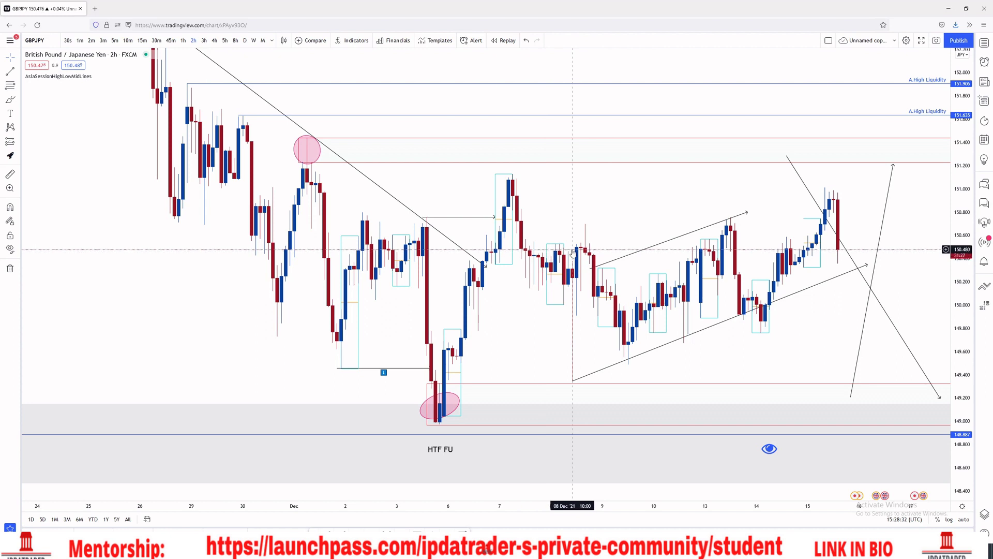
scroll(572, 264, down, 2)
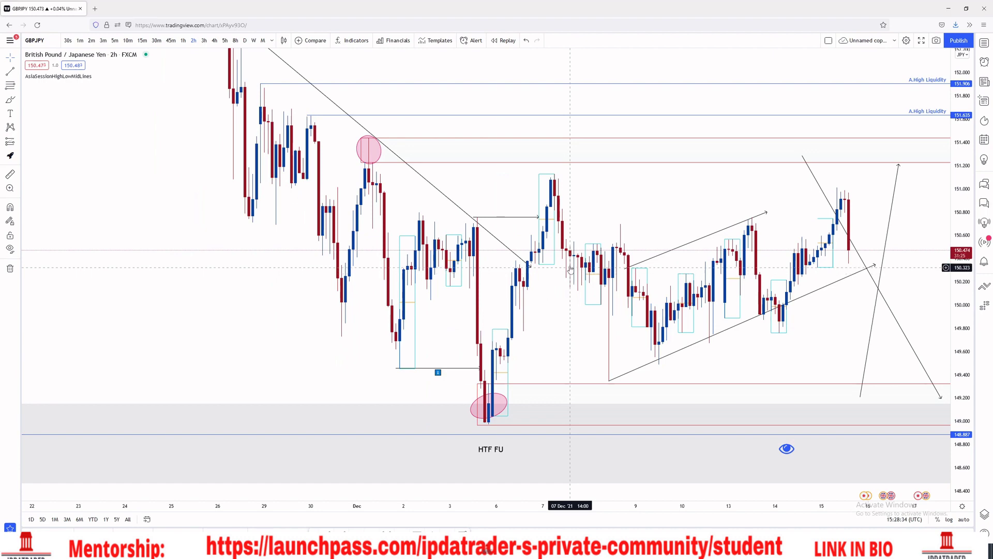
scroll(596, 249, up, 2)
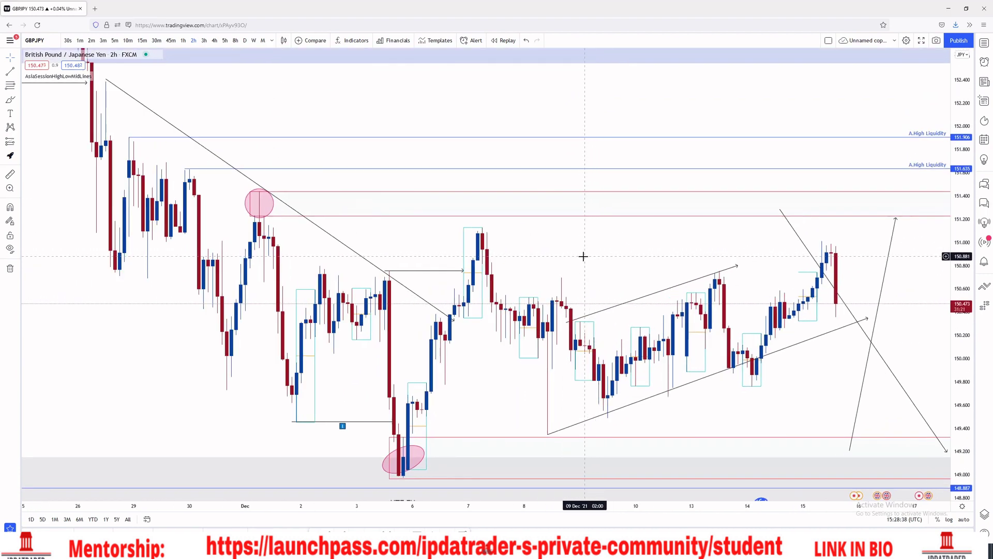
Handwrite a circled 1 and the question "What TF?" in red in the empty area above the November supply zones
drag(598, 251, 733, 303)
drag(567, 283, 745, 362)
drag(321, 282, 510, 439)
scroll(380, 318, down, 6)
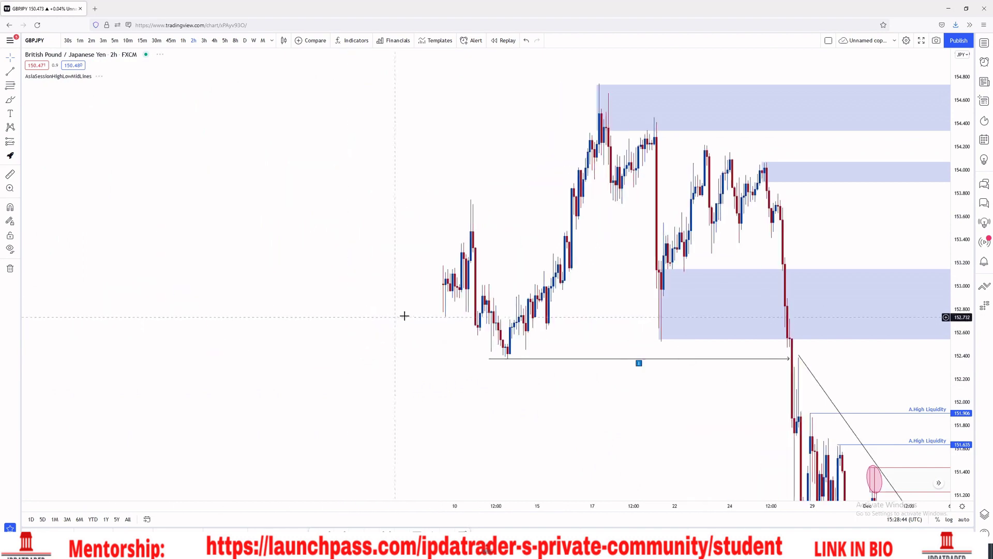
mouse_move(580, 309)
mouse_down()
mouse_move(558, 285)
mouse_move(492, 285)
mouse_move(432, 428)
mouse_up()
drag(381, 241, 403, 318)
click(10, 99)
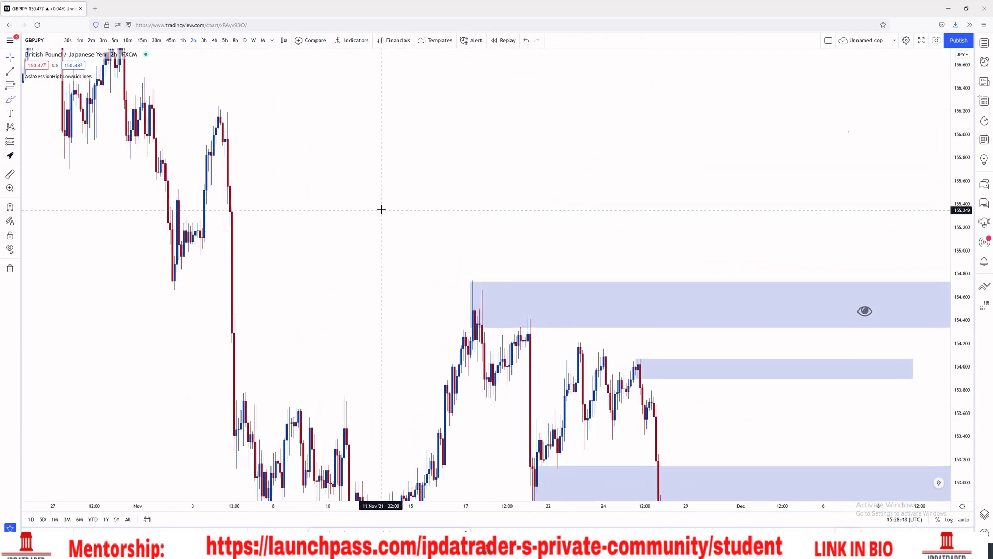
mouse_move(456, 208)
mouse_down()
mouse_move(500, 171)
mouse_move(570, 166)
mouse_move(595, 186)
mouse_move(637, 184)
mouse_up()
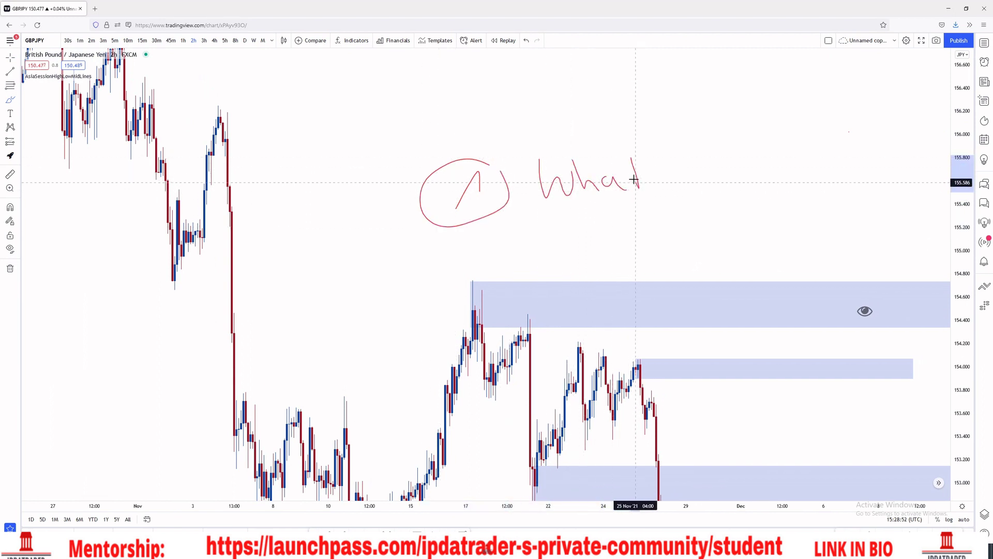
mouse_move(672, 156)
mouse_down()
mouse_move(677, 183)
mouse_move(681, 154)
mouse_move(687, 180)
mouse_move(699, 155)
mouse_up()
drag(686, 169, 712, 165)
click(723, 162)
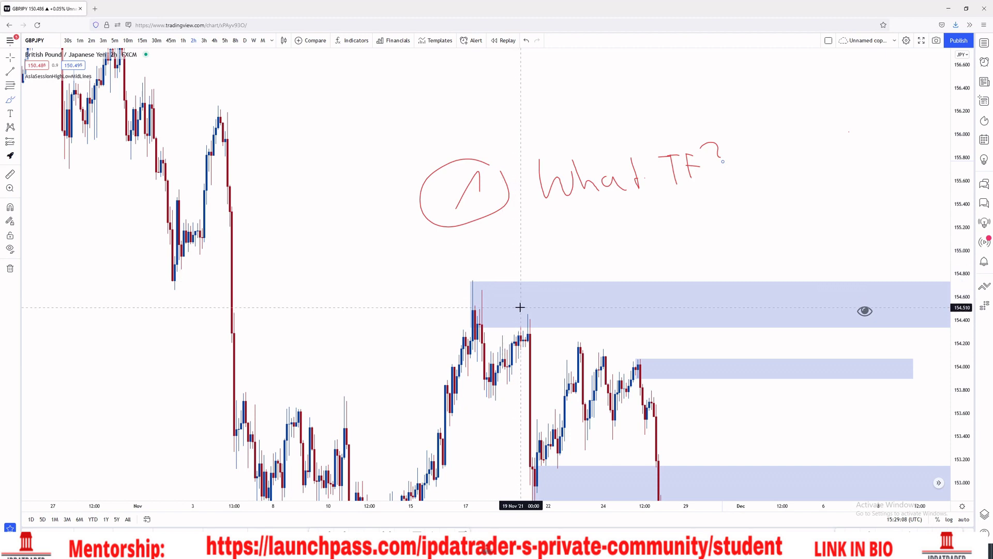
Switch the GBPJPY chart to the 4-hour timeframe and handwrite "1." in the empty area beneath the October rally
click(214, 40)
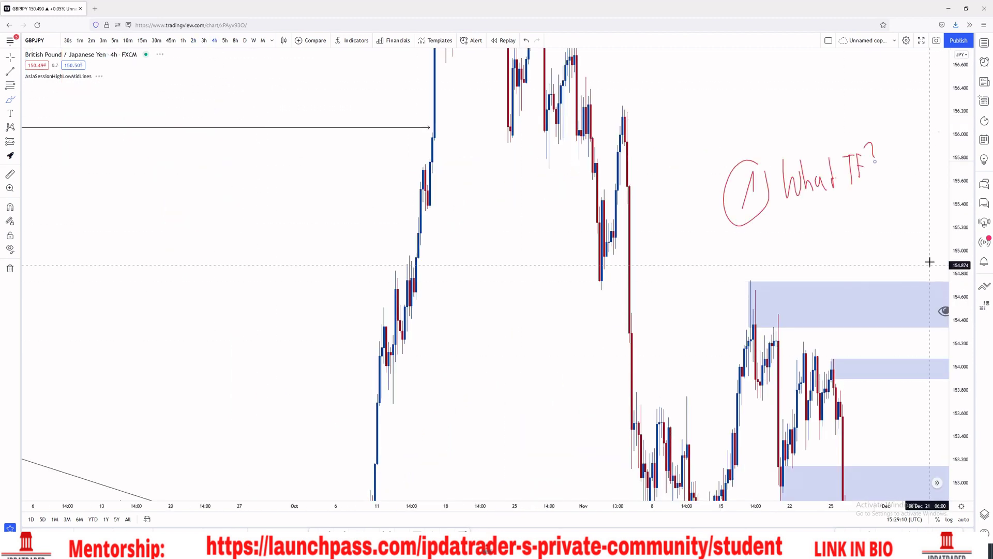
drag(961, 207, 959, 389)
click(12, 58)
drag(321, 127, 290, 67)
mouse_move(490, 370)
mouse_down()
mouse_move(484, 335)
mouse_move(447, 284)
mouse_up()
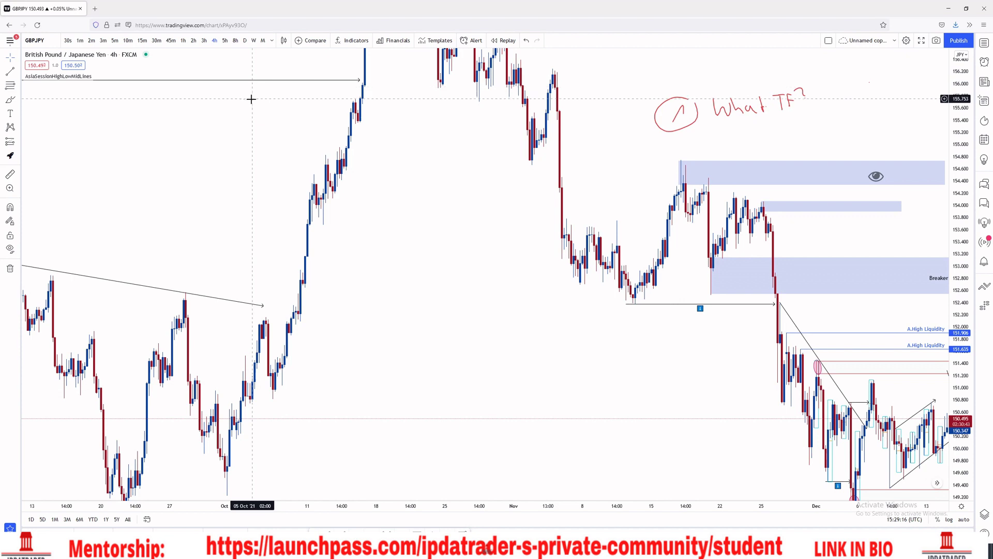
drag(344, 314, 368, 314)
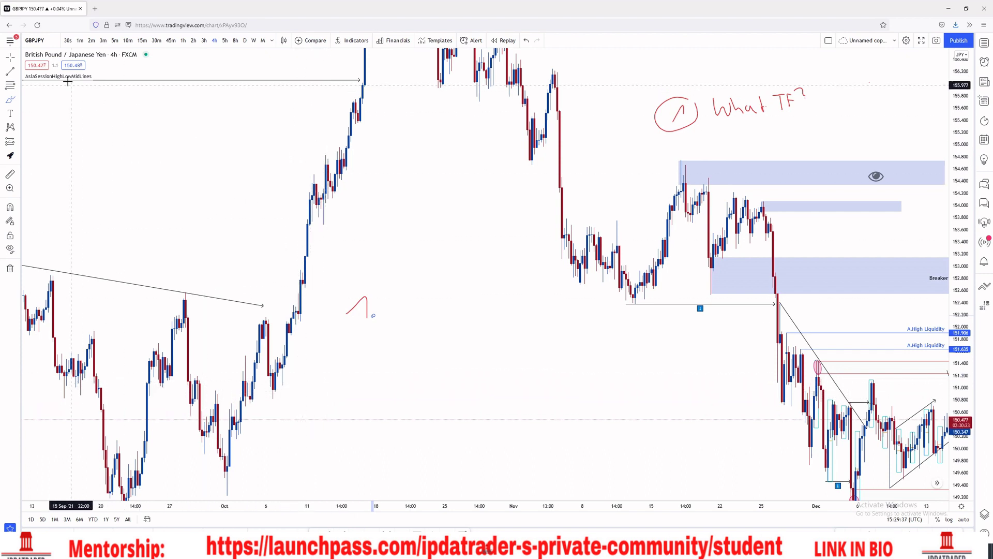
Survey the wider 4-hour price range and return the chart to the 2-hour timeframe
scroll(757, 384, down, 5)
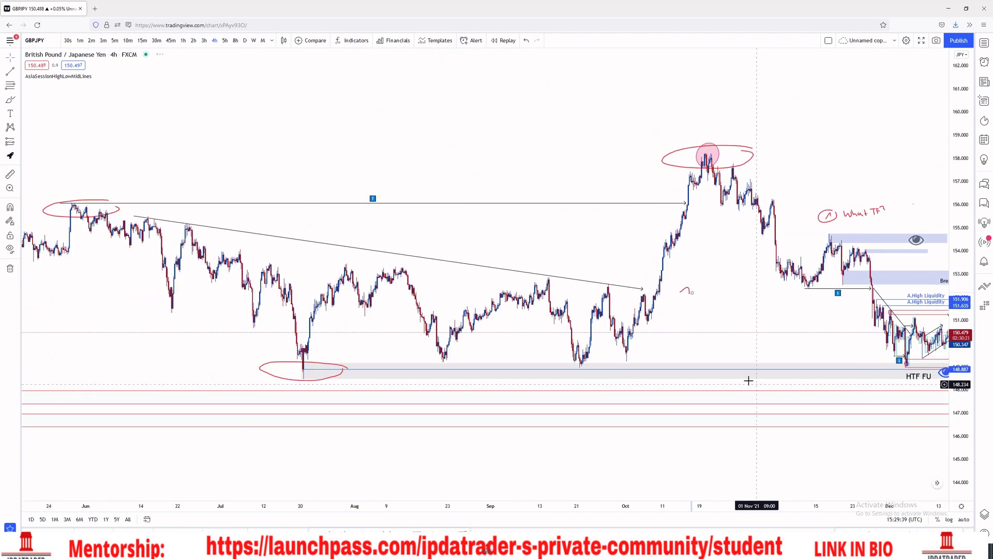
drag(718, 320, 716, 343)
click(193, 40)
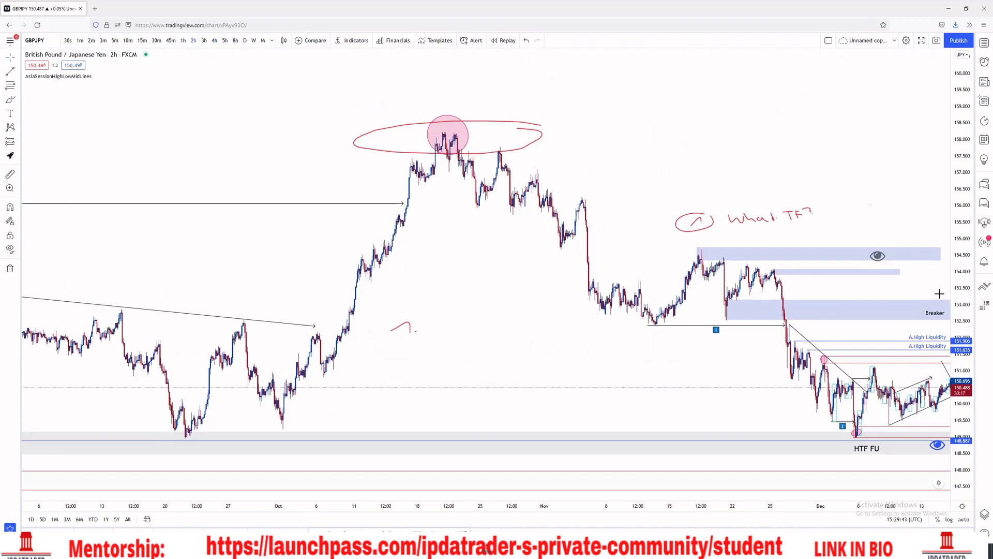
Examine the major GBPJPY swing highs and lows across 2021 on the 2-hour chart
drag(958, 348, 959, 132)
scroll(750, 146, up, 5)
drag(569, 202, 678, 187)
scroll(616, 168, down, 6)
drag(618, 165, 613, 245)
scroll(435, 243, up, 5)
drag(958, 206, 958, 465)
scroll(737, 283, down, 7)
scroll(738, 284, down, 6)
drag(722, 176, 615, 147)
scroll(614, 148, up, 6)
drag(614, 147, 555, 149)
scroll(681, 146, down, 6)
scroll(644, 153, down, 5)
Circle the major swings and sketch the path from March low to June high, July low and October high, with an arrow linking the lows
drag(447, 239, 466, 225)
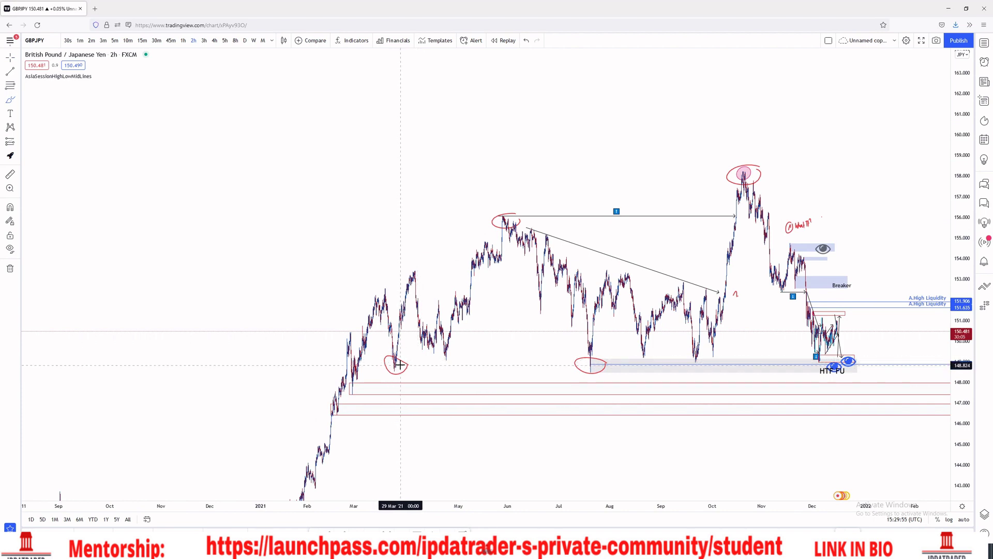
mouse_move(408, 355)
mouse_down()
mouse_move(509, 220)
mouse_move(601, 362)
mouse_move(414, 368)
mouse_move(443, 356)
mouse_up()
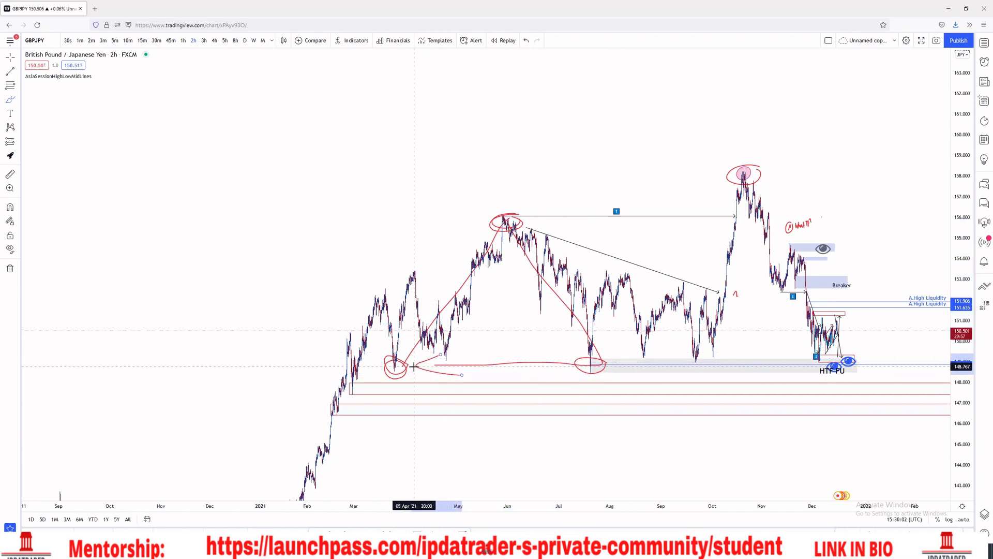
drag(602, 365, 747, 163)
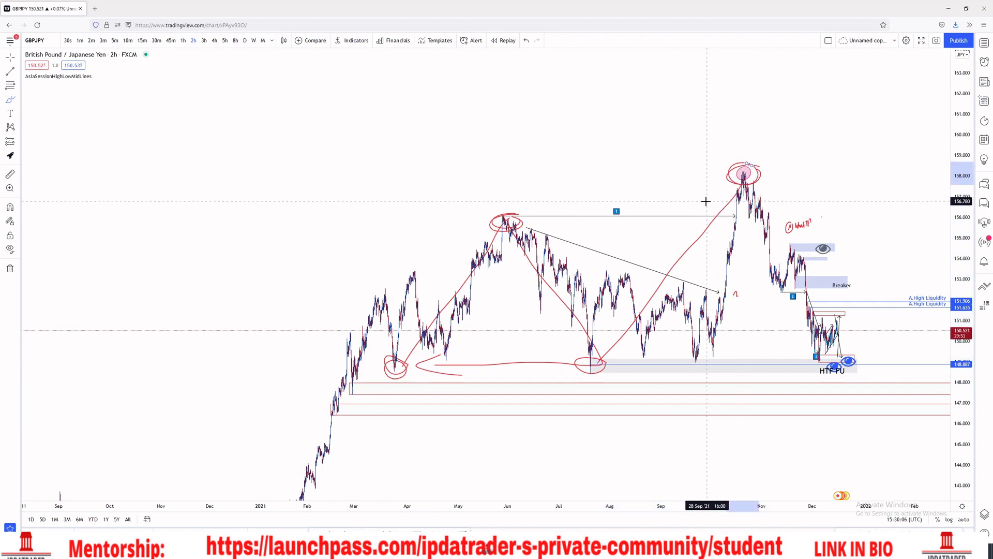
Examine the decline from the circled October high into the early November price action
scroll(569, 260, up, 3)
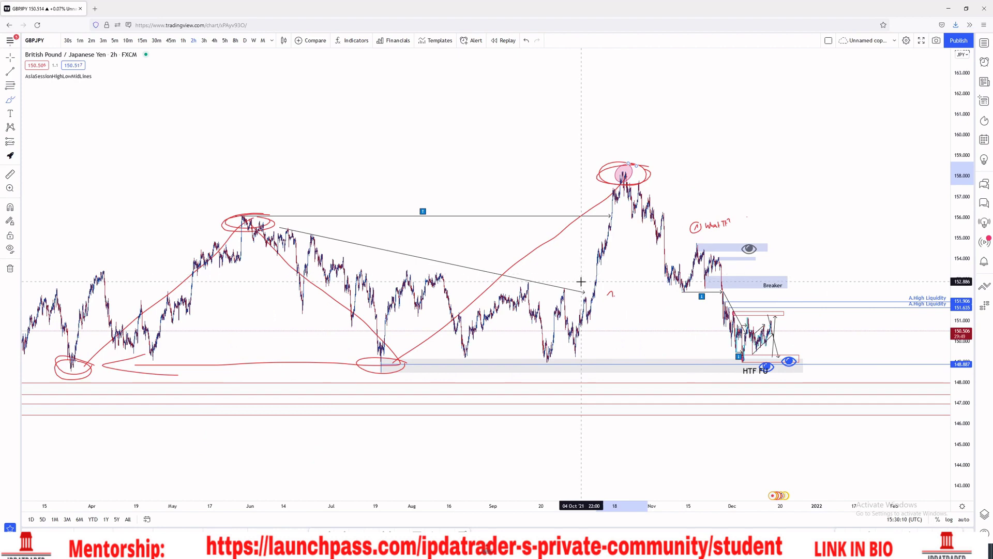
scroll(583, 283, up, 3)
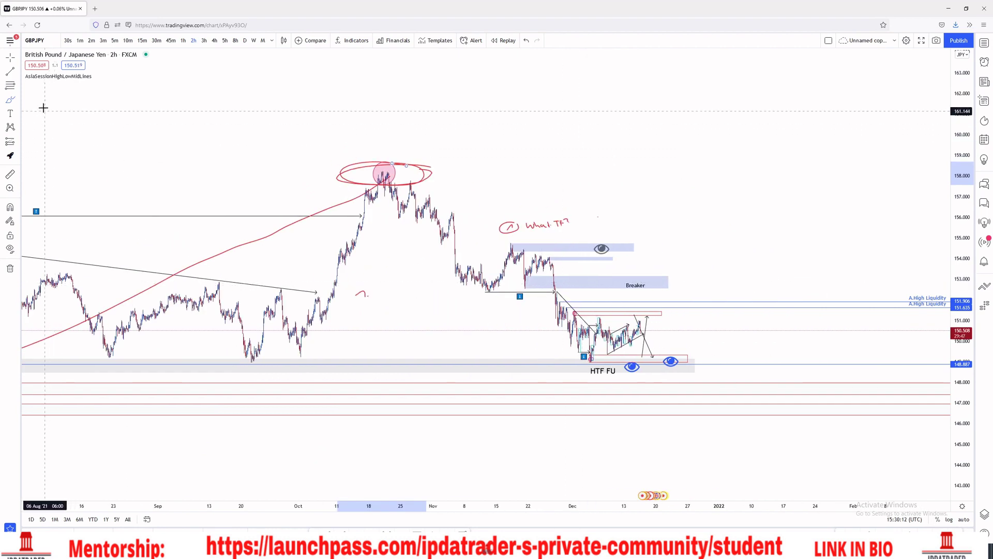
scroll(526, 160, up, 5)
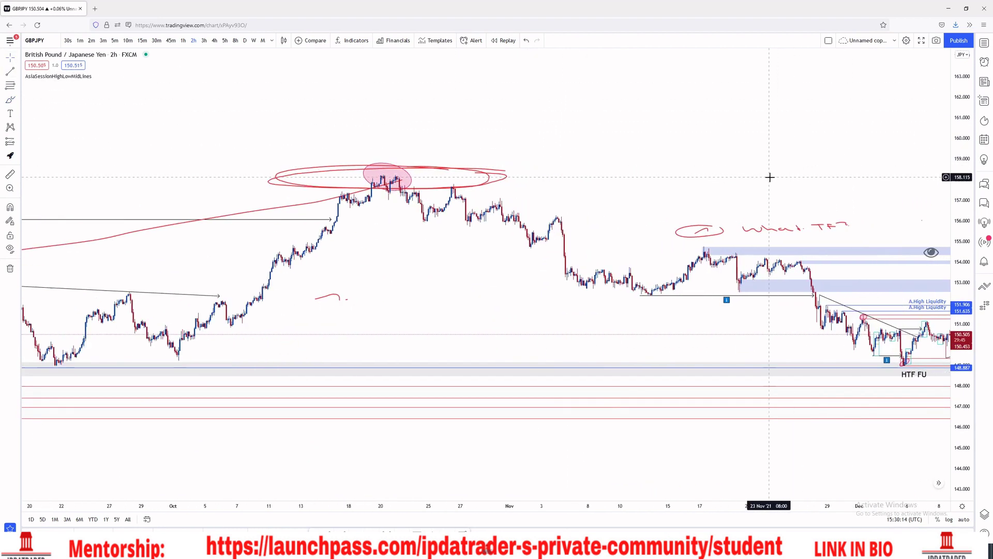
scroll(644, 140, up, 3)
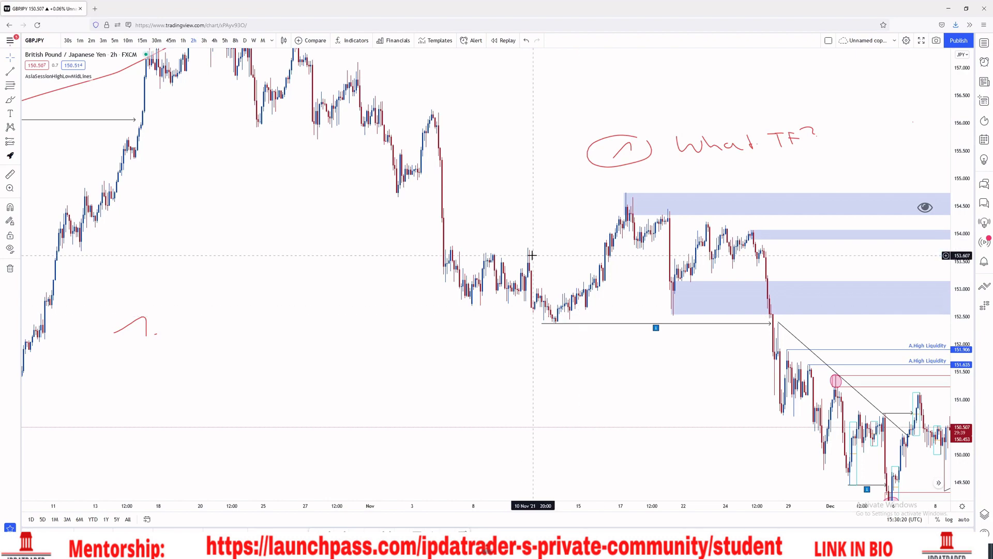
drag(515, 199, 616, 261)
scroll(559, 302, up, 1)
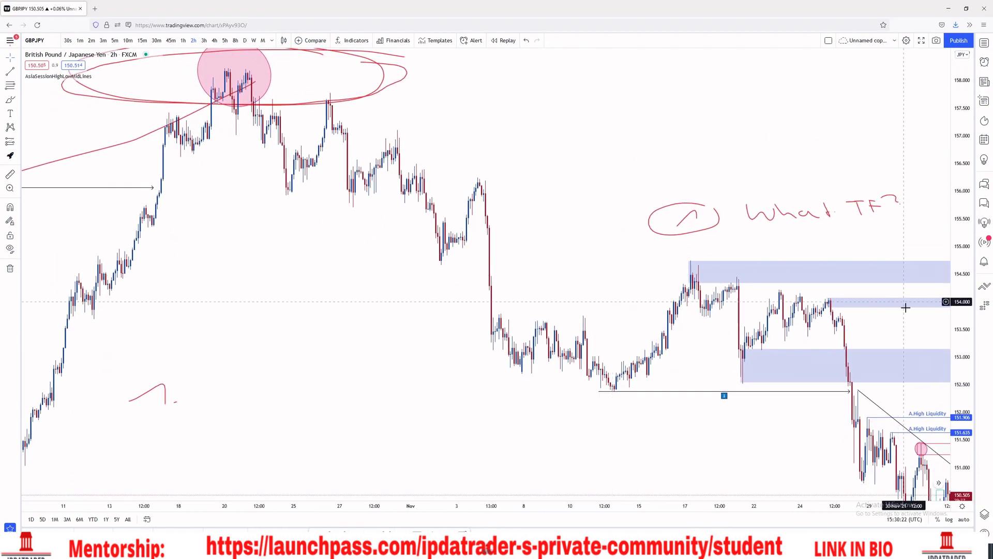
drag(963, 364, 963, 222)
scroll(580, 150, up, 2)
drag(501, 107, 649, 152)
scroll(653, 162, up, 2)
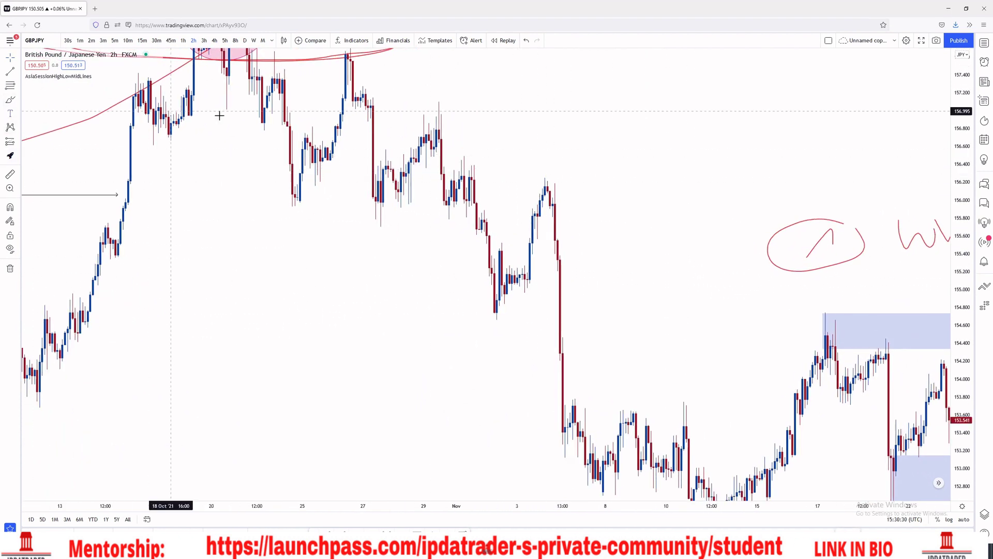
scroll(344, 248, up, 2)
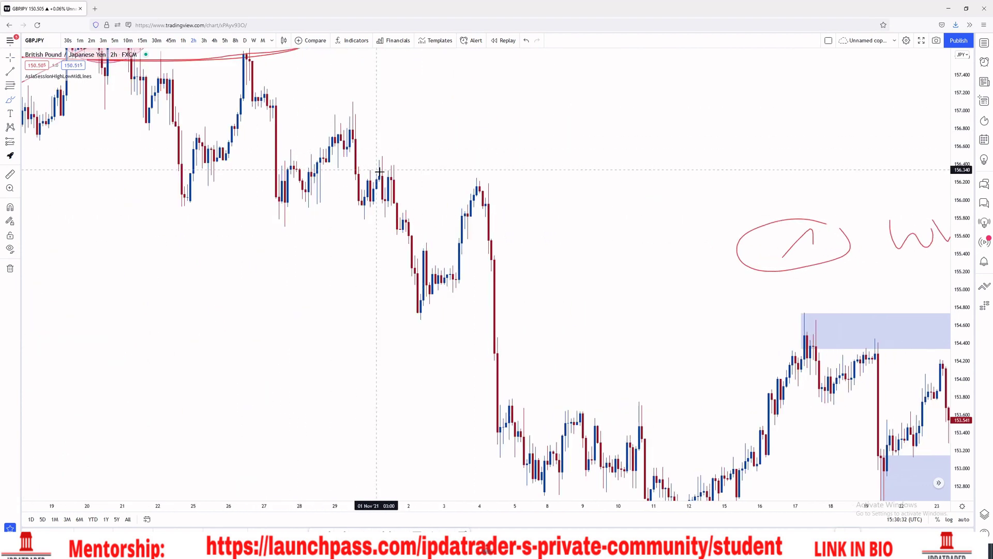
Undo the stray brush stroke, draw an arrow rightward from the 2 November low, then outline the 4 November drop and add slanted strokes beside it
mouse_move(440, 158)
mouse_down()
mouse_move(332, 203)
mouse_move(533, 470)
mouse_move(678, 362)
mouse_move(429, 163)
mouse_up()
click(526, 41)
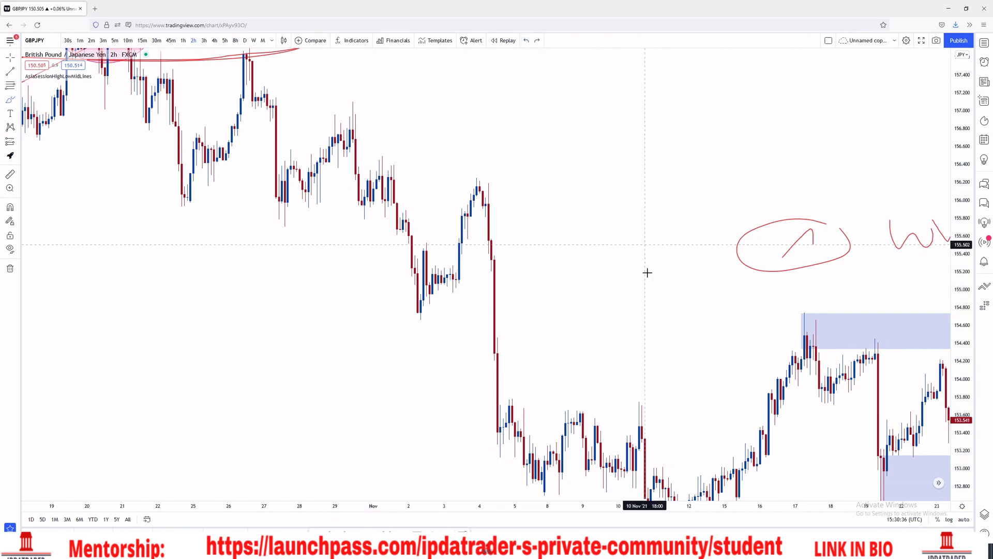
scroll(561, 284, up, 2)
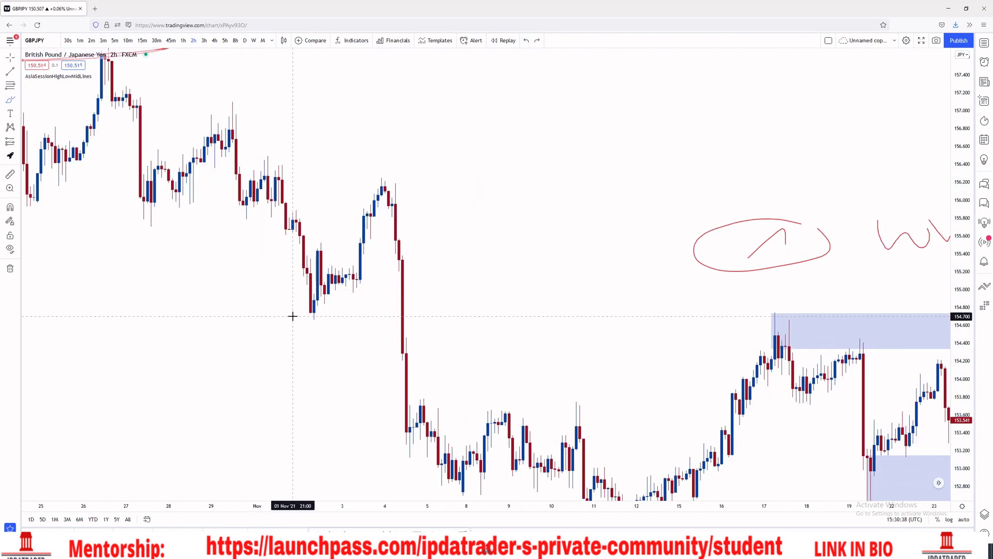
mouse_move(308, 322)
mouse_down()
mouse_move(409, 319)
mouse_move(372, 315)
mouse_move(388, 419)
mouse_move(417, 449)
mouse_move(428, 339)
mouse_move(416, 219)
mouse_move(385, 181)
mouse_up()
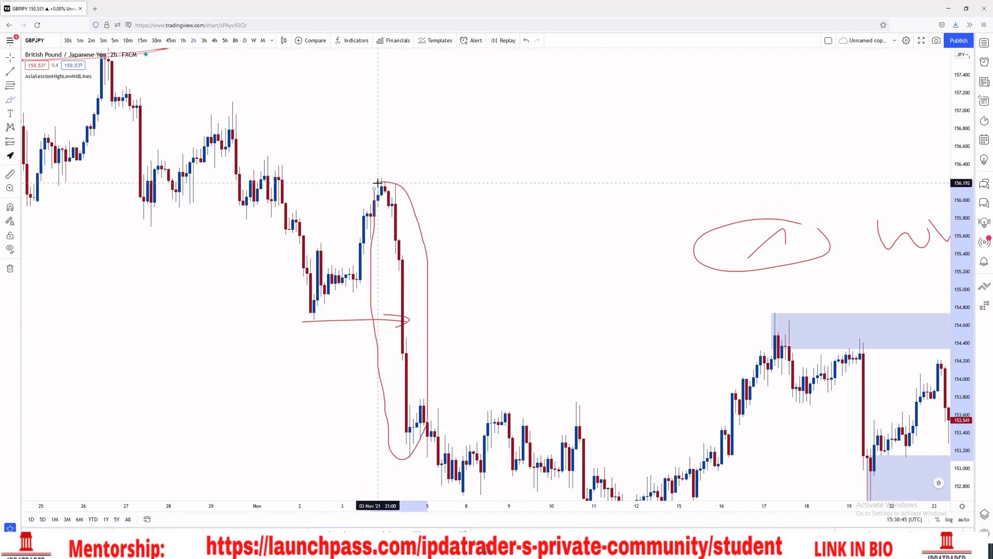
mouse_move(408, 235)
mouse_down()
mouse_move(447, 193)
mouse_move(423, 271)
mouse_up()
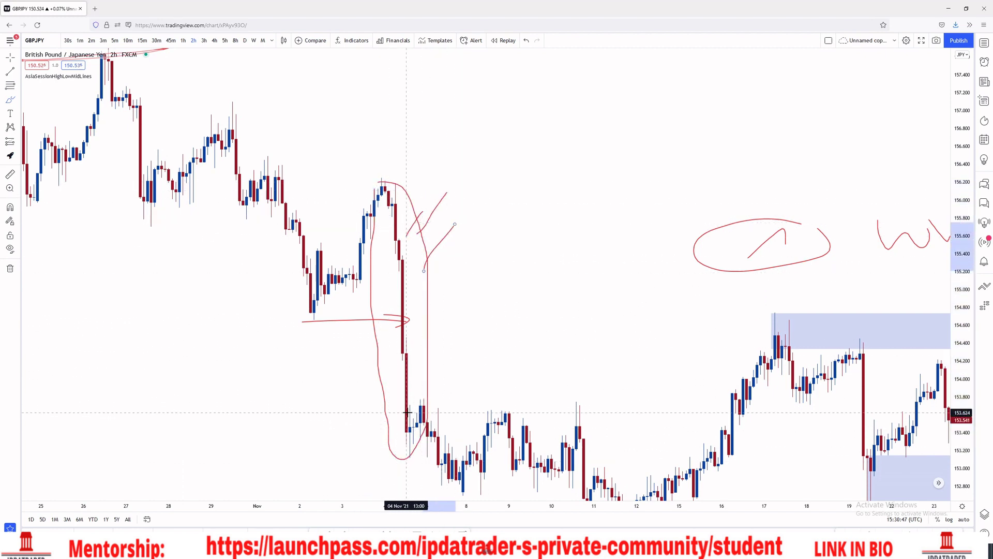
Circle the 12 November low, sketch a rising line up to the highest supply zone and add arrow strokes beside the line
scroll(580, 414, down, 3)
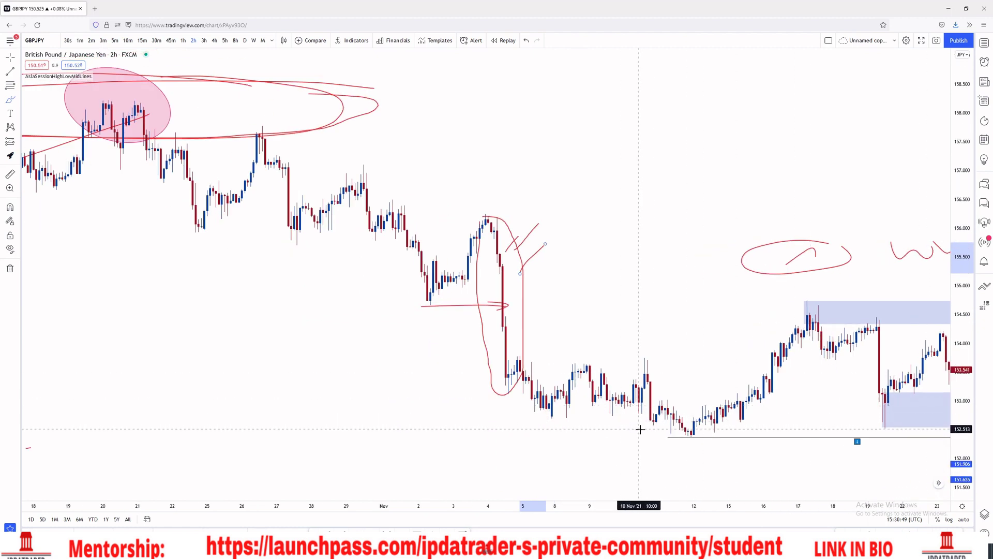
mouse_move(698, 433)
mouse_down()
mouse_move(677, 432)
mouse_move(700, 439)
mouse_move(807, 320)
mouse_up()
mouse_move(716, 356)
mouse_down()
mouse_move(725, 380)
mouse_move(734, 367)
mouse_move(737, 379)
mouse_up()
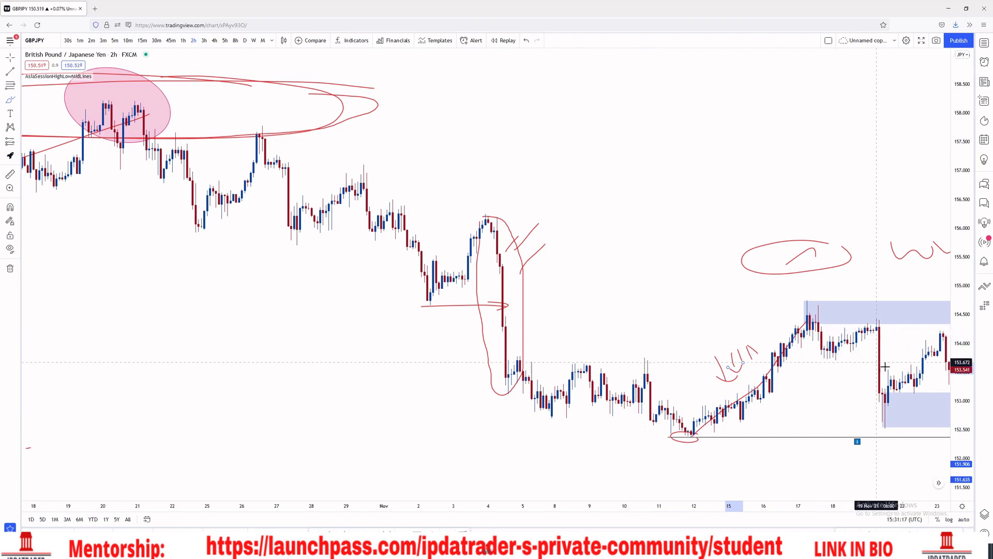
Start Bar Replay from just after the circled 12 November low
drag(962, 369, 962, 332)
scroll(691, 244, up, 1)
click(504, 40)
click(682, 337)
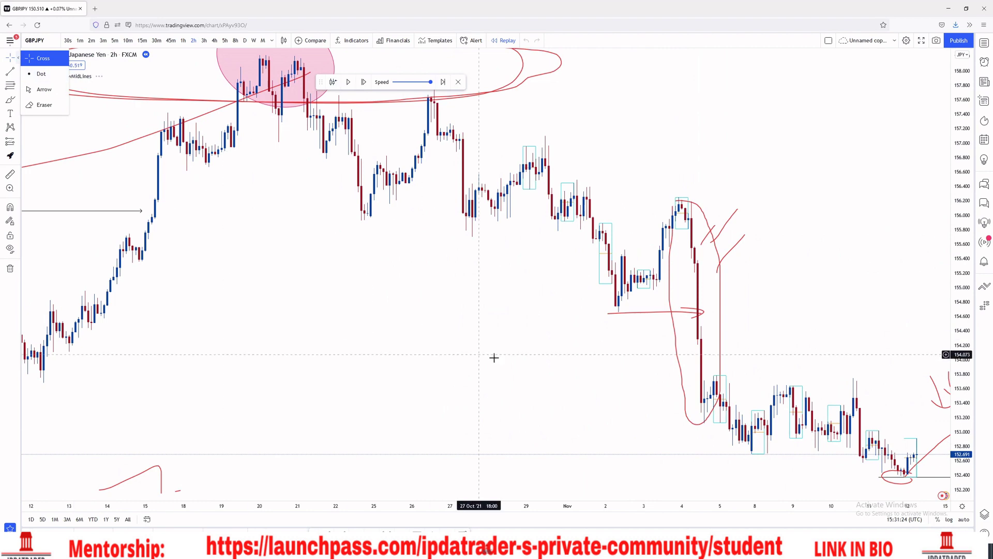
Sketch a small upward-pointing mark directly below the circled 12 November low
drag(468, 350, 361, 317)
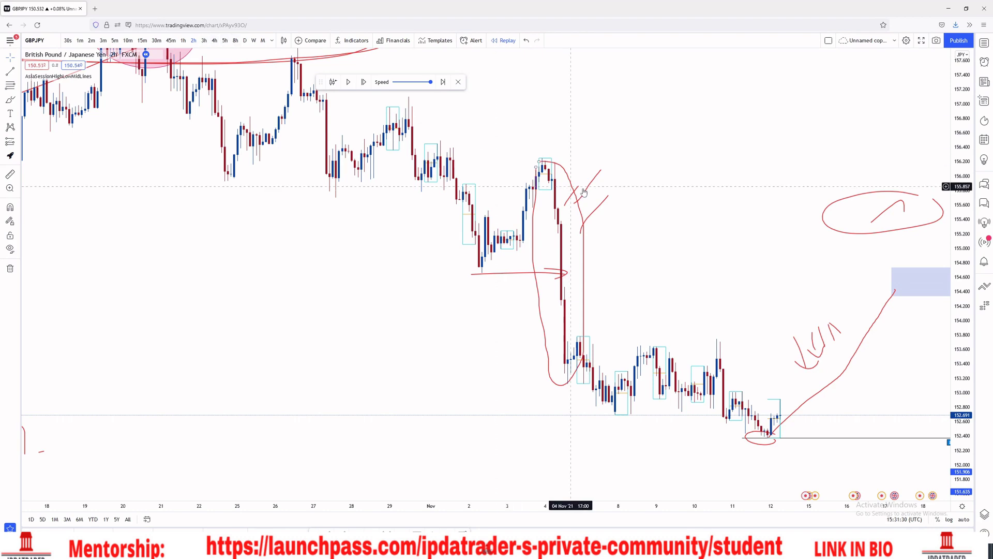
drag(672, 173, 573, 204)
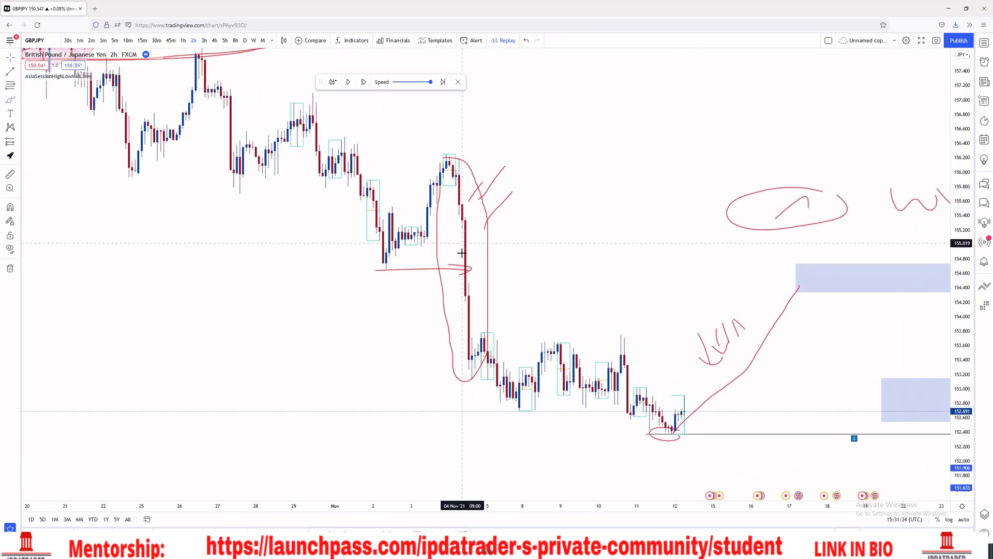
mouse_move(683, 482)
mouse_down()
mouse_move(663, 453)
mouse_move(672, 470)
mouse_up()
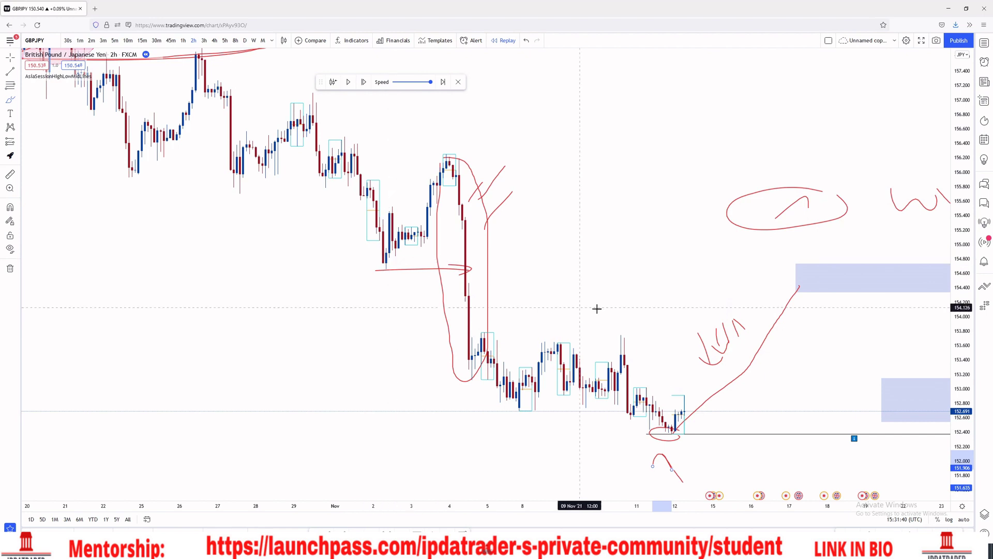
Circle the 4 November high and draw a horizontal line across the drop that follows it
mouse_move(462, 156)
mouse_down()
mouse_move(429, 168)
mouse_move(468, 161)
mouse_up()
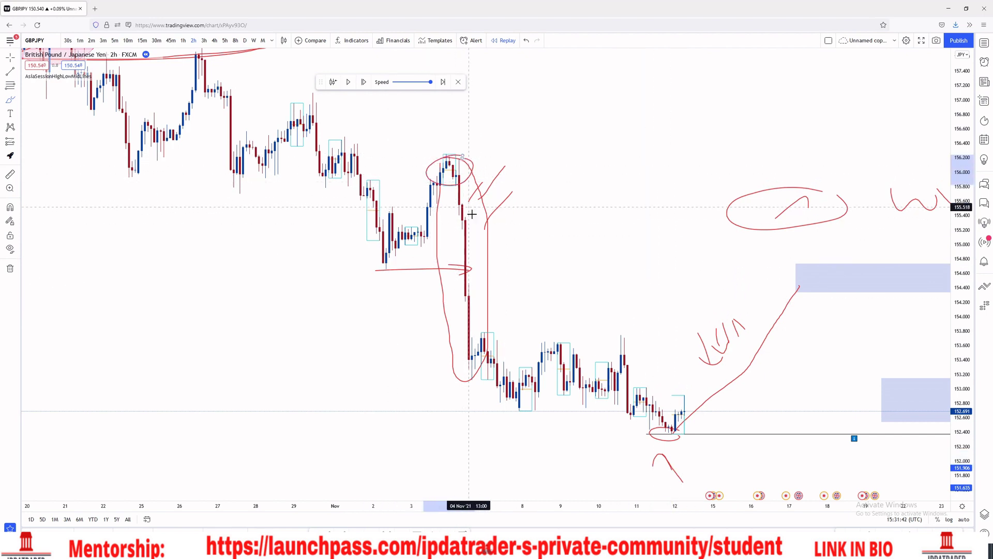
drag(450, 281, 545, 281)
drag(483, 257, 525, 257)
drag(456, 241, 530, 241)
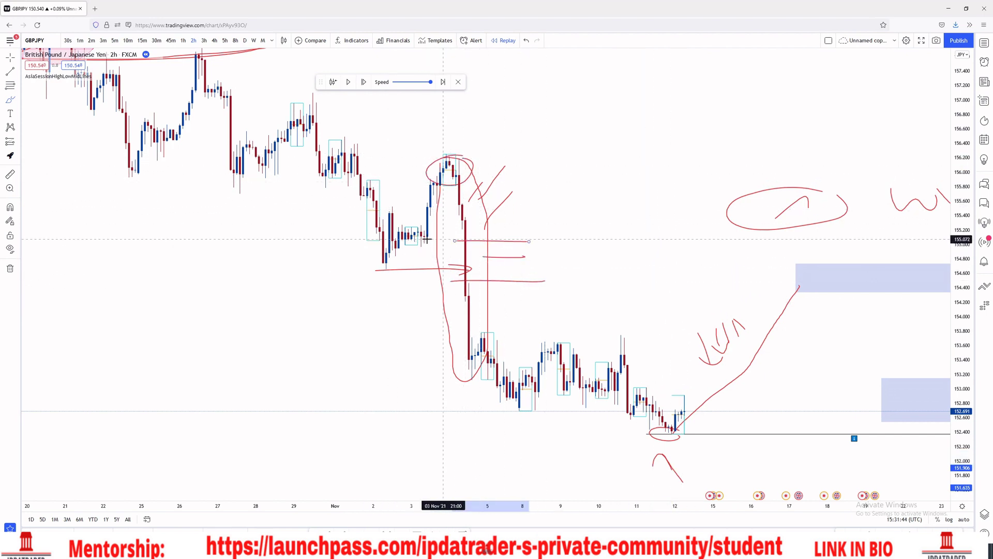
drag(400, 240, 387, 278)
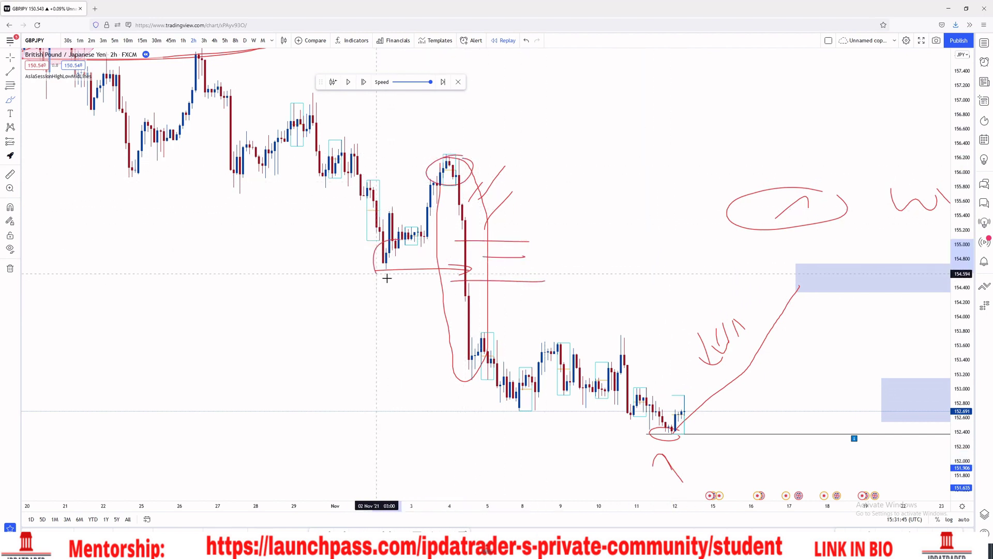
click(525, 41)
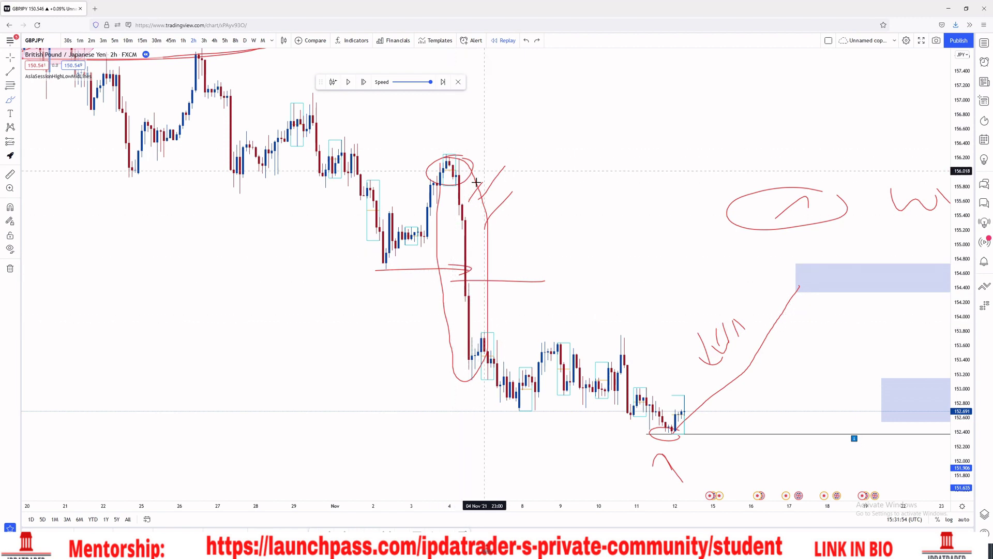
Add slanted strokes beside the circled 4 November high, an upward arrow under the 2 November low, and an arrow pointing at the high
mouse_move(381, 162)
mouse_down()
mouse_move(399, 198)
mouse_move(414, 179)
mouse_up()
mouse_move(414, 155)
mouse_down()
mouse_move(489, 207)
mouse_move(494, 262)
mouse_up()
mouse_move(371, 343)
mouse_down()
mouse_move(382, 278)
mouse_move(397, 300)
mouse_up()
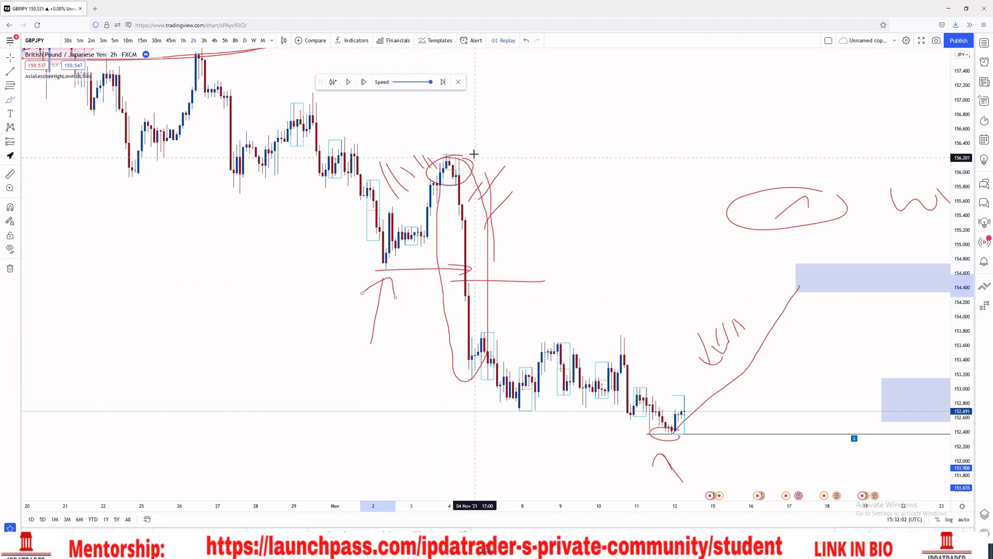
drag(479, 116, 459, 136)
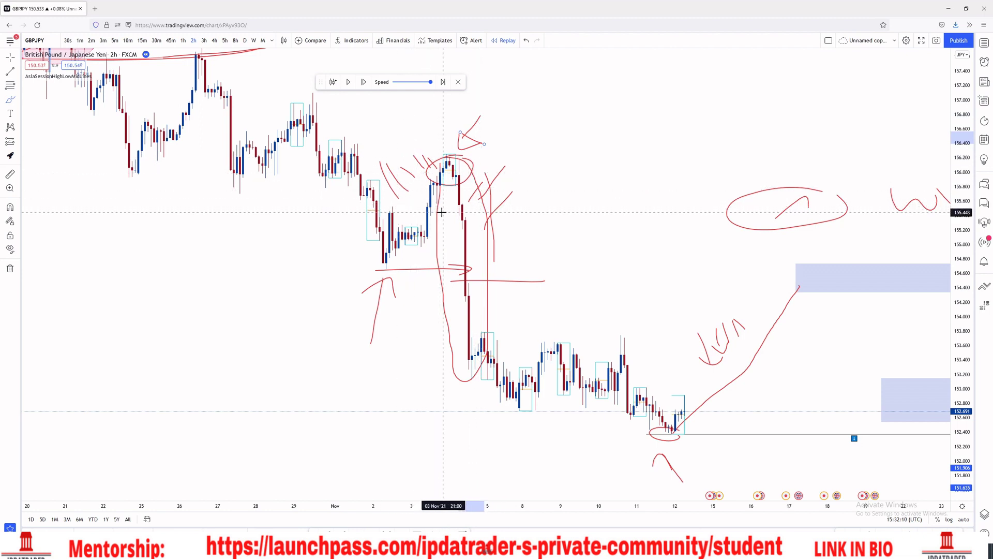
Play the bar replay forward past the 26 November drop and pause it
click(354, 82)
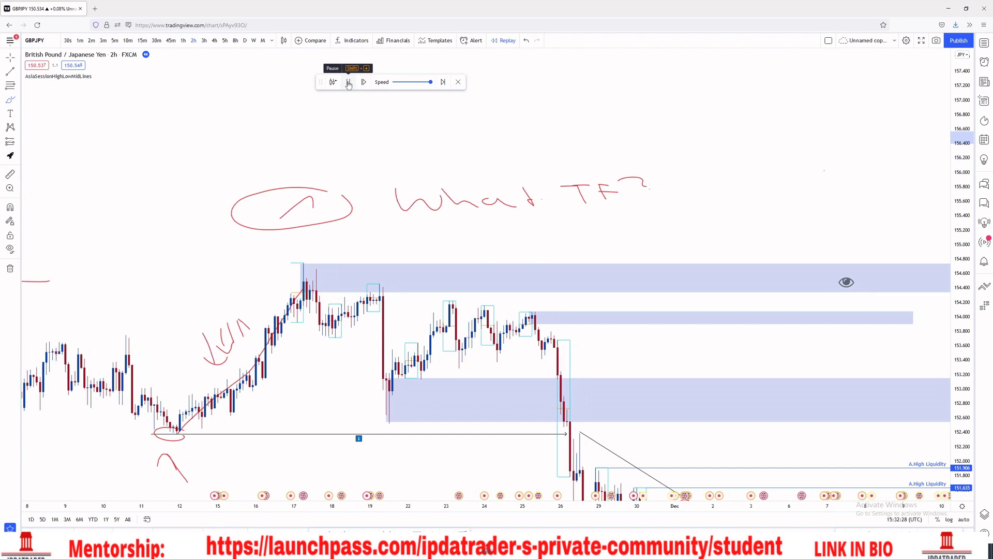
click(348, 82)
Circle the 17 November high, draw a falling line to the 26 November drop, and add strokes beside the rally and below the 12 November low
scroll(429, 275, down, 4)
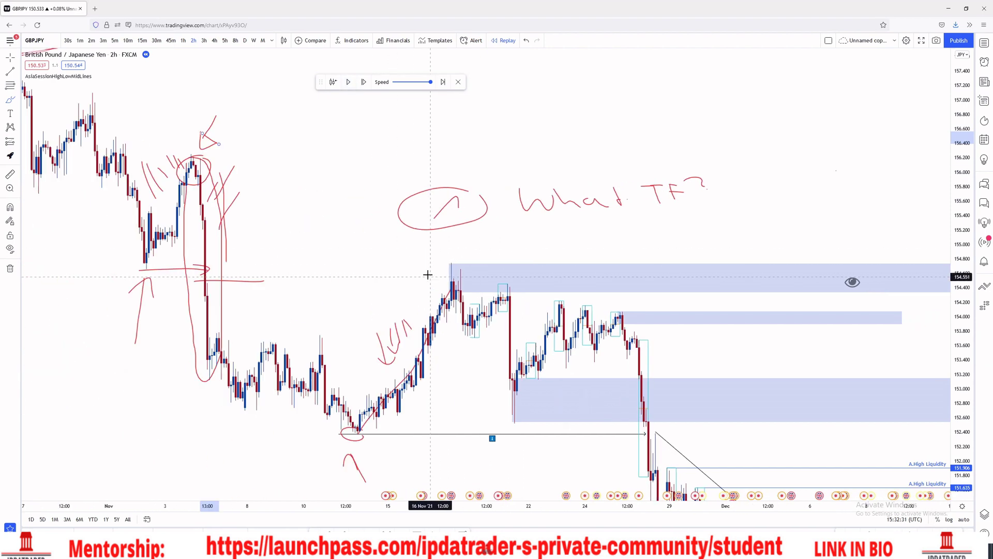
scroll(443, 268, down, 2)
drag(512, 388, 490, 363)
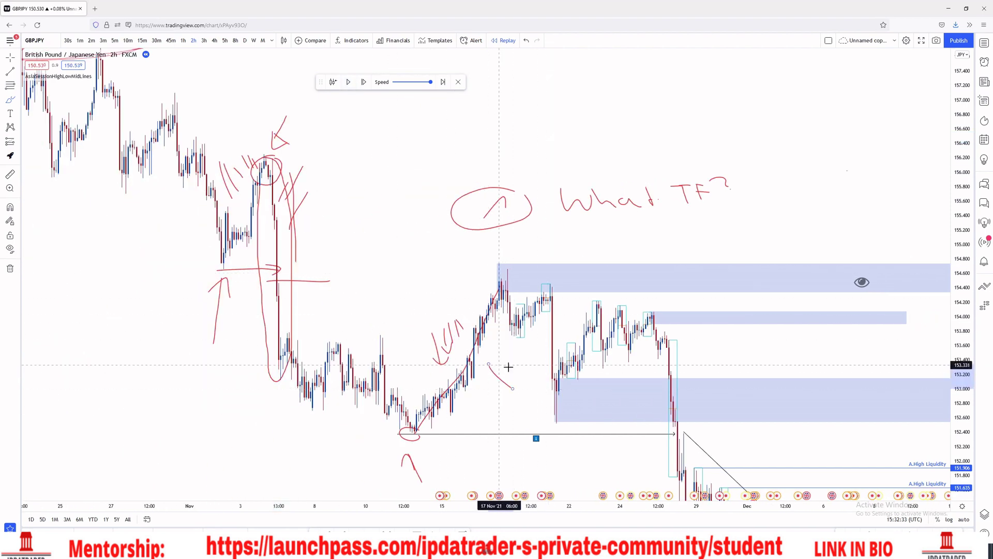
mouse_move(516, 263)
mouse_down()
mouse_move(489, 292)
mouse_move(678, 453)
mouse_up()
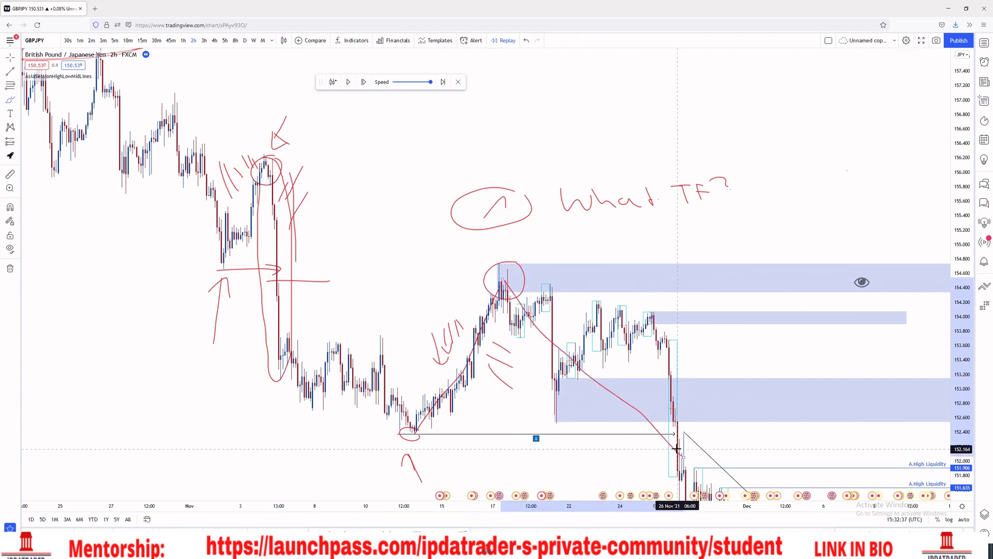
mouse_move(446, 468)
mouse_down()
mouse_move(424, 445)
mouse_move(437, 450)
mouse_up()
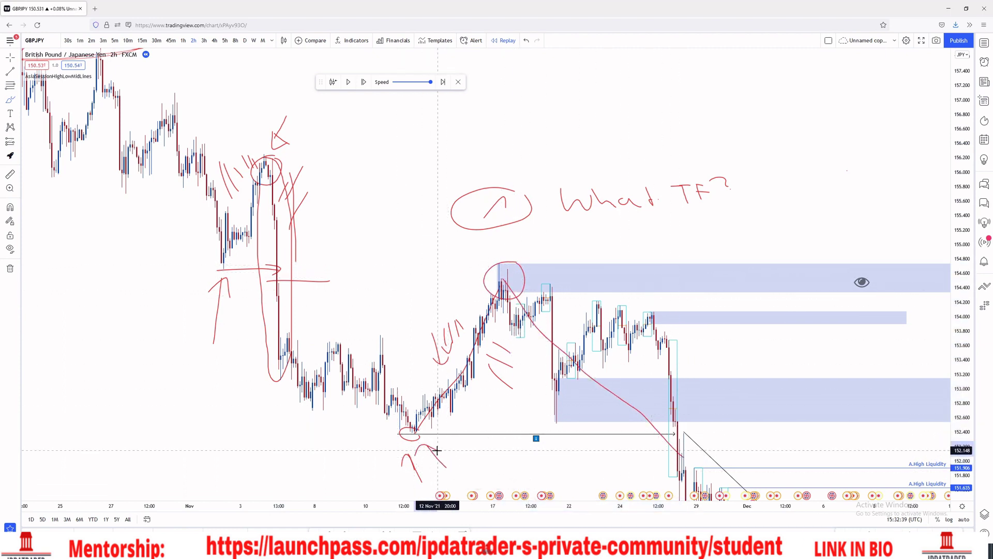
click(478, 482)
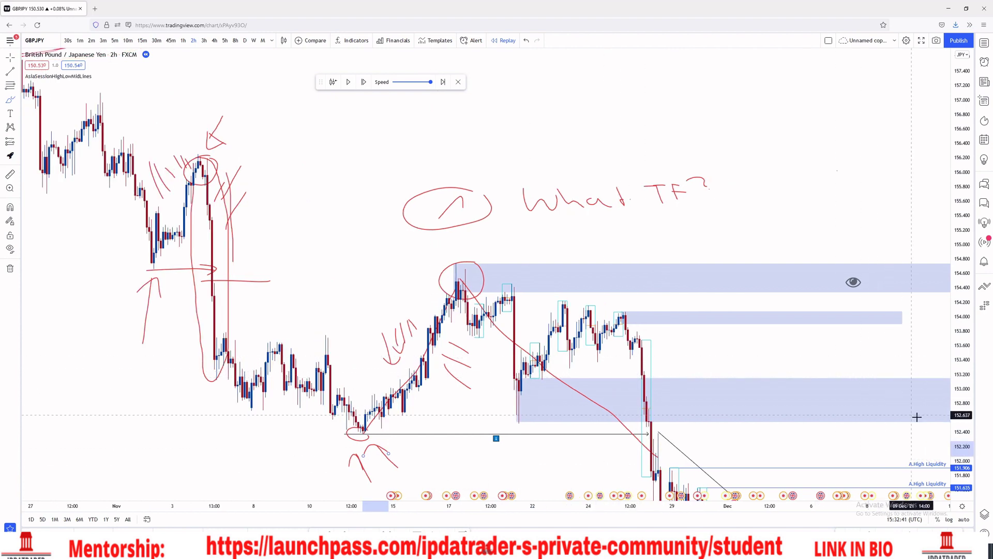
Brush a wavy rising line from the 26 November drop up to the middle supply zone, and mark arrows at the 12 November low and 17 November high
drag(956, 381, 949, 231)
click(10, 57)
drag(337, 232, 352, 99)
drag(535, 437, 481, 413)
drag(503, 100, 495, 163)
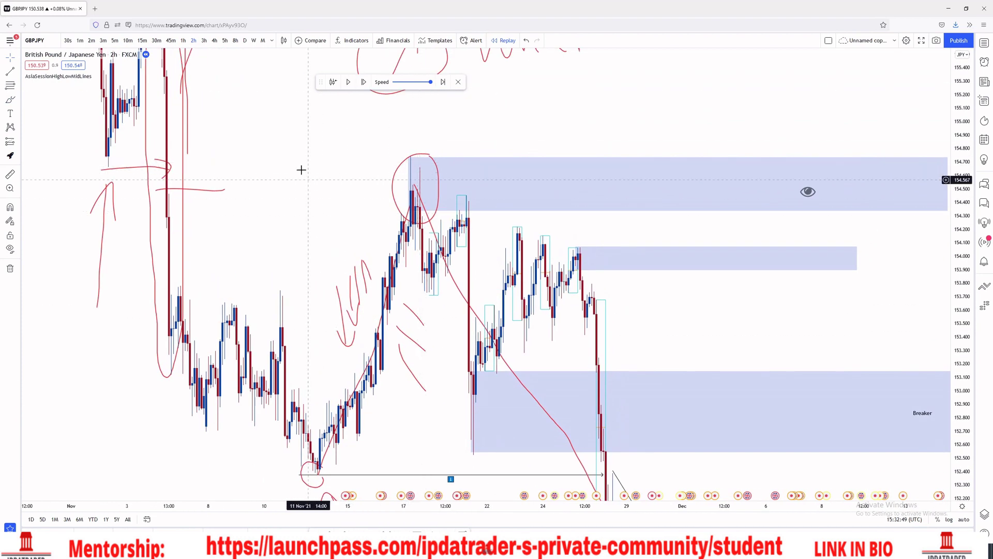
drag(304, 186, 244, 95)
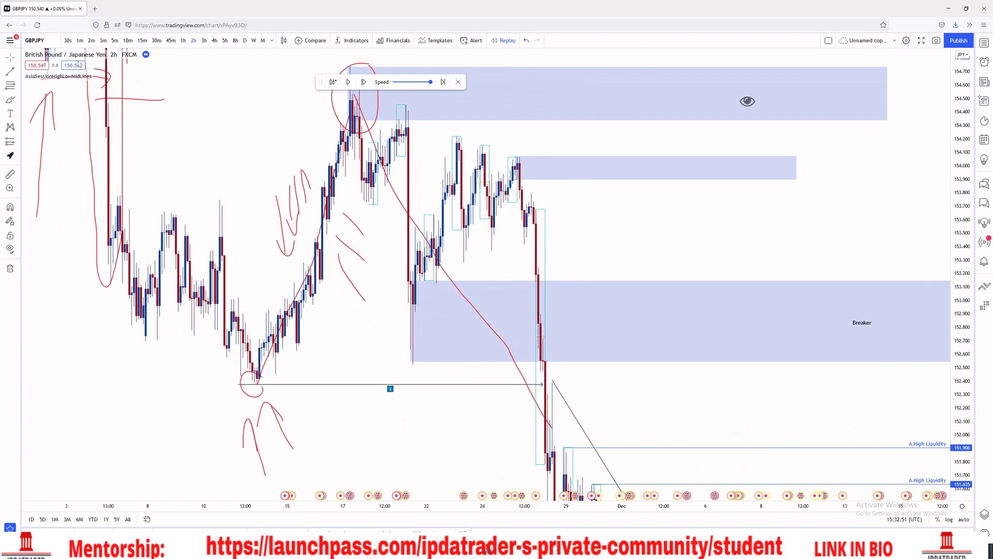
click(11, 100)
mouse_move(550, 429)
mouse_down()
mouse_move(565, 368)
mouse_move(647, 194)
mouse_move(681, 173)
mouse_up()
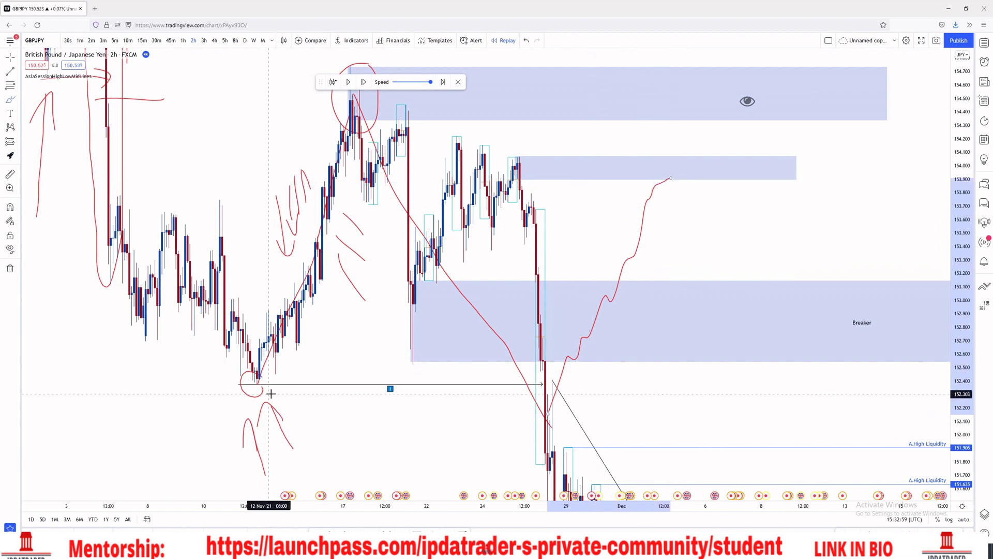
drag(295, 410, 270, 397)
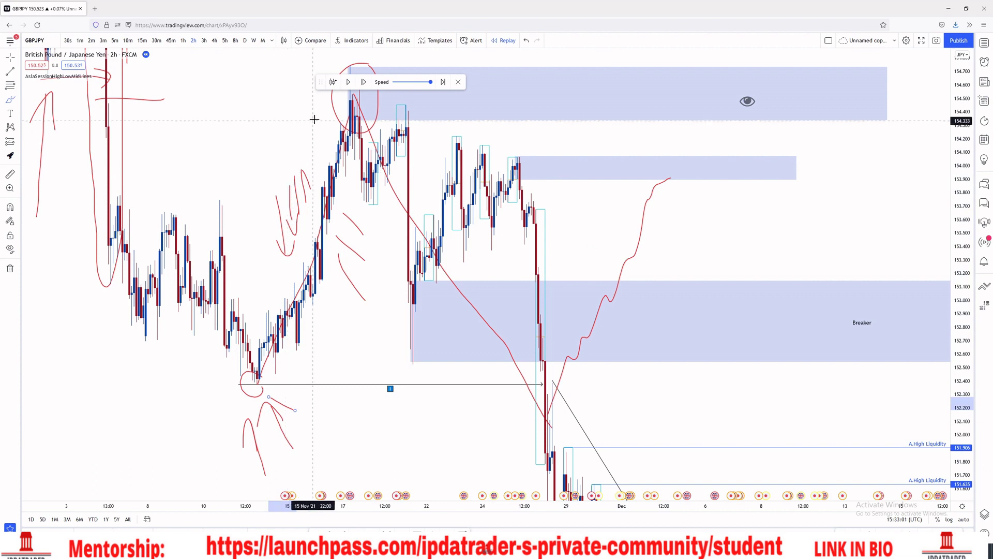
mouse_move(259, 112)
mouse_down()
mouse_move(305, 105)
mouse_move(309, 119)
mouse_up()
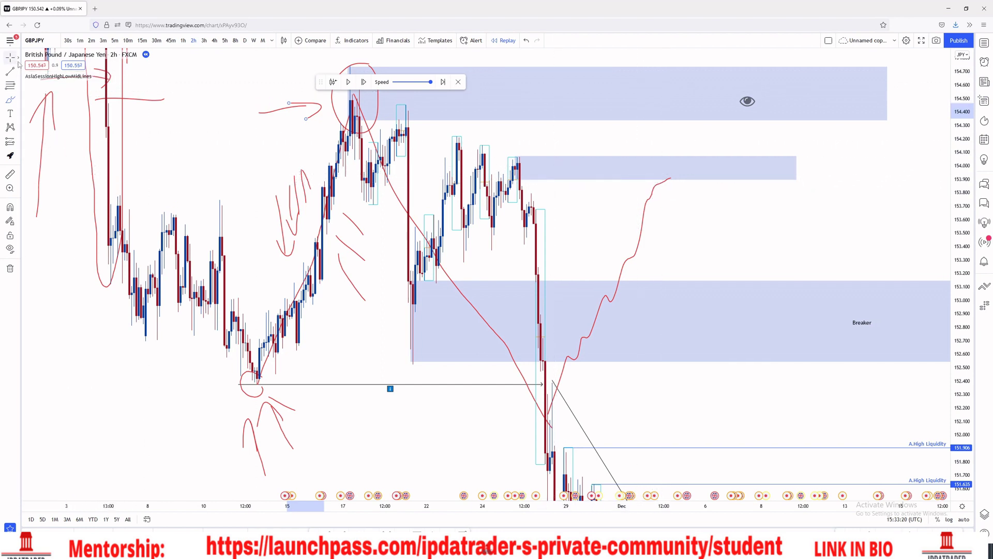
Delete the brush marks around the 12 November low and along its rally, together with the horizontal arrow extending from that low
drag(258, 182, 302, 214)
key(alt+shift+r)
mouse_move(151, 210)
mouse_down()
mouse_move(296, 328)
mouse_move(396, 464)
mouse_move(366, 483)
mouse_up()
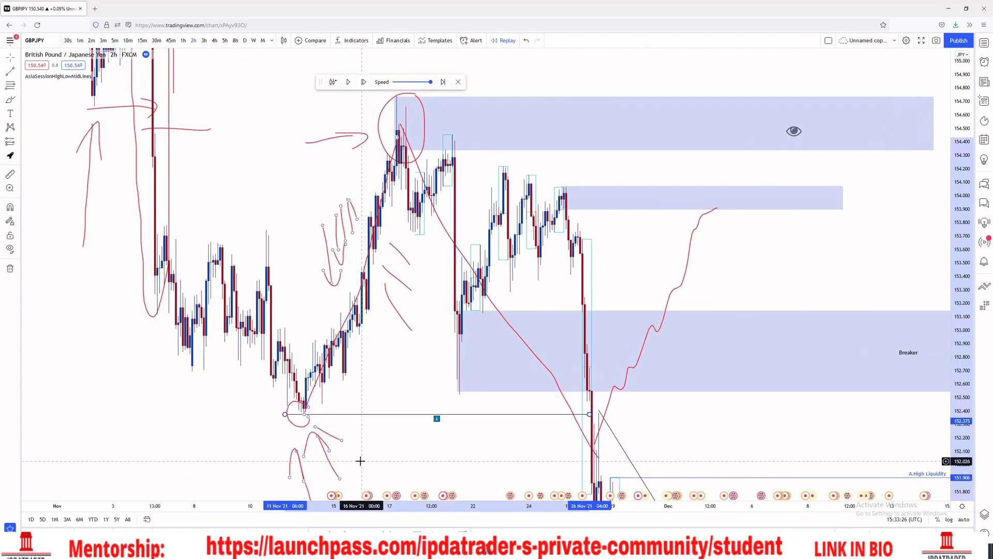
key(Delete)
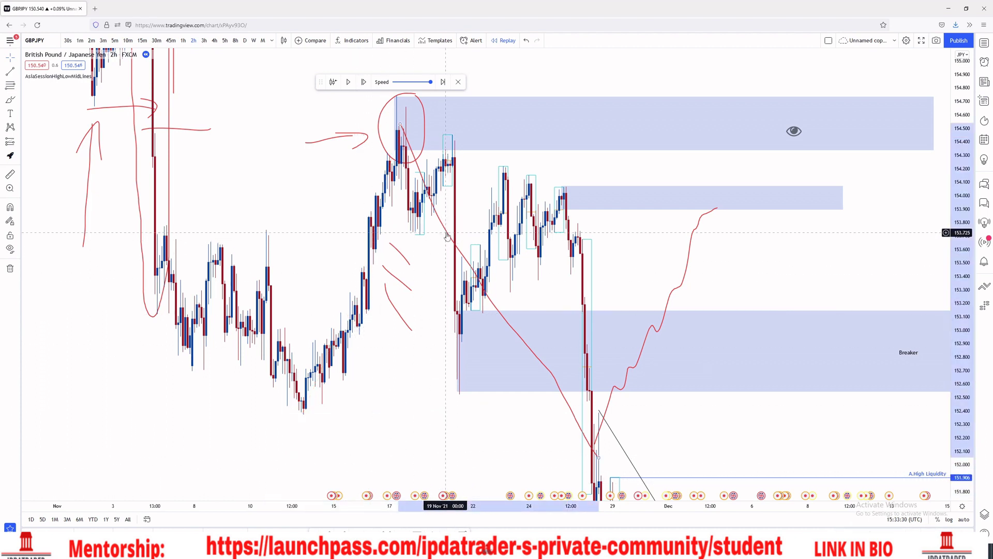
Delete the falling line from the circled 17 November high and the three slanted strokes beneath it
click(395, 281)
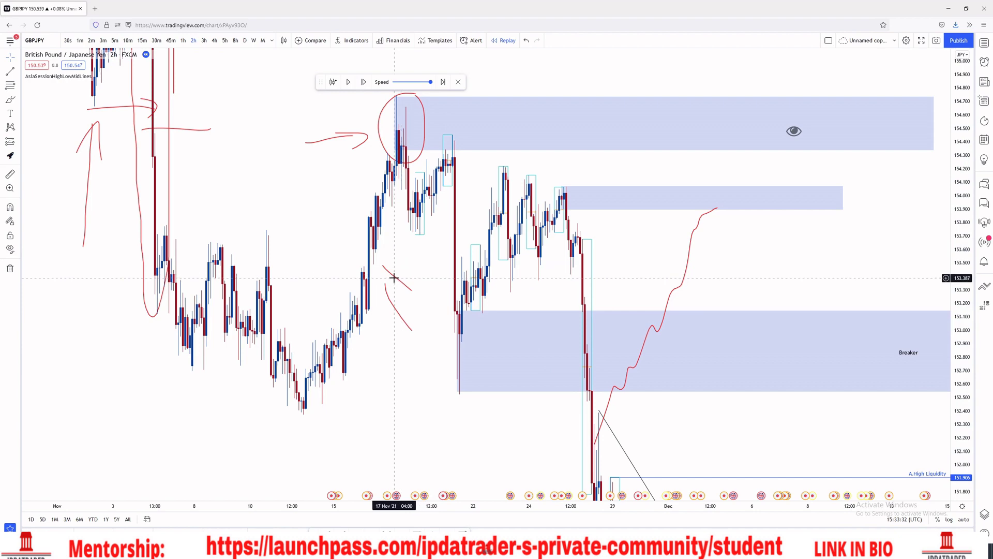
click(398, 280)
key(Delete)
click(392, 304)
key(Delete)
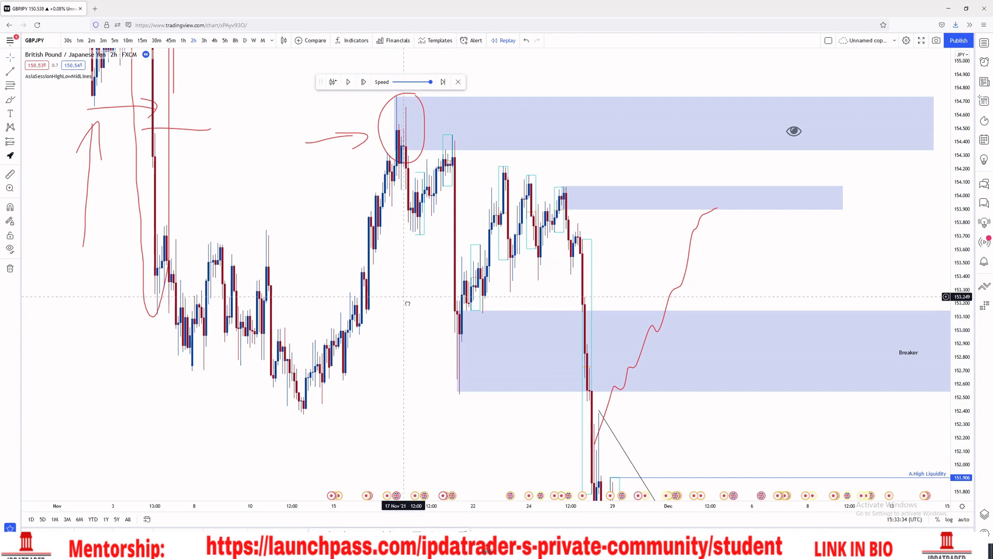
Switch the chart to the 15-minute timeframe and focus on the price action from 17 to 24 November
drag(403, 296, 422, 324)
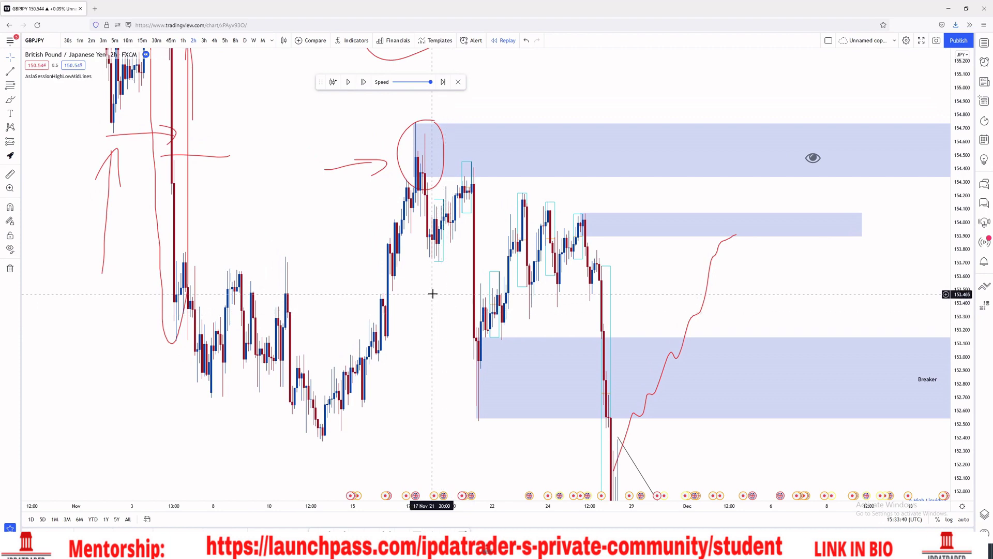
drag(432, 294, 446, 372)
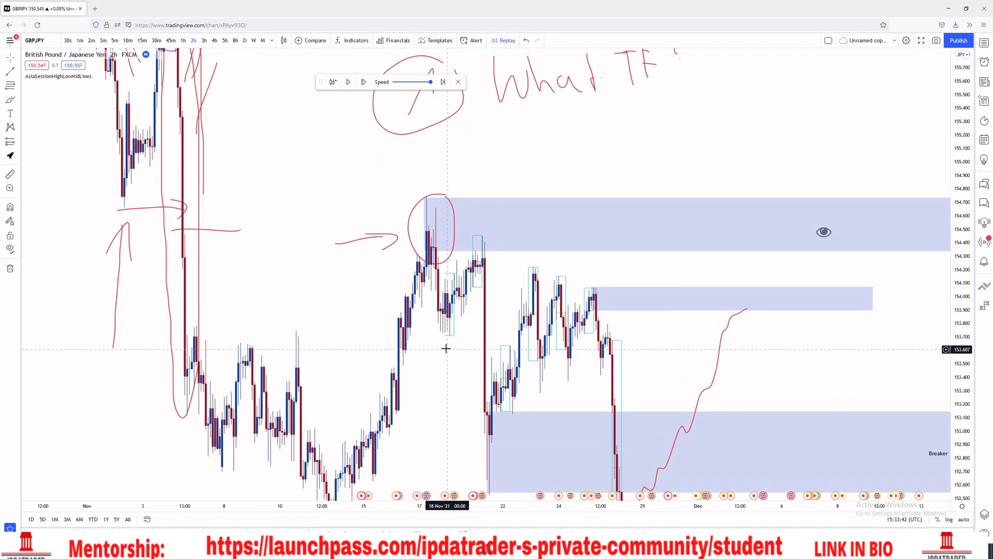
click(142, 41)
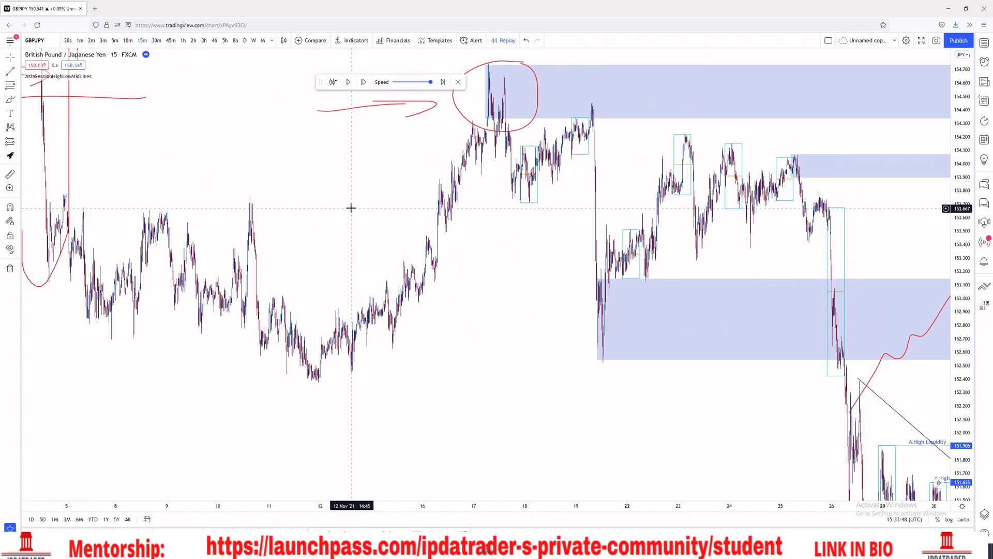
drag(351, 209, 703, 373)
scroll(343, 258, up, 4)
scroll(699, 372, up, 3)
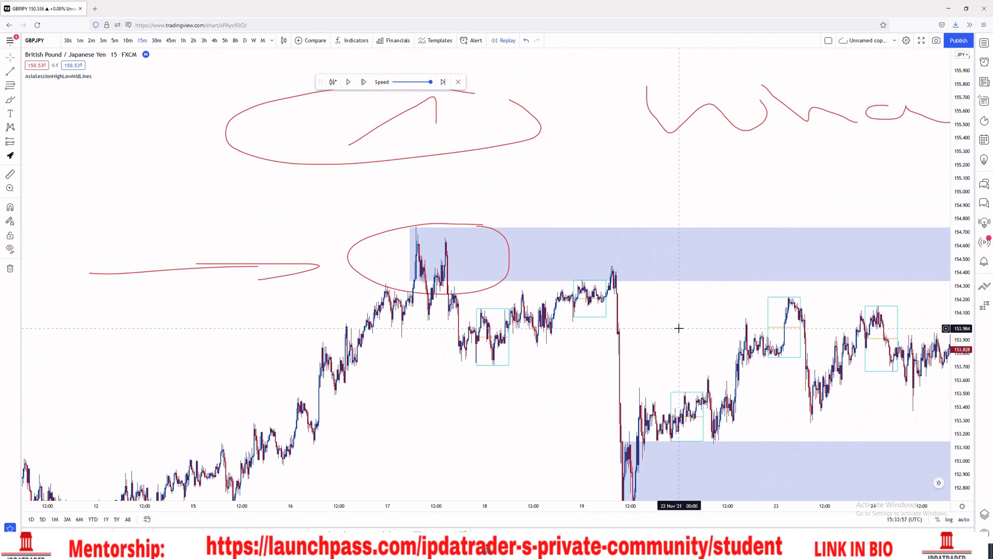
drag(703, 327, 850, 320)
drag(652, 367, 494, 291)
scroll(616, 355, up, 4)
scroll(616, 355, down, 4)
scroll(495, 290, up, 1)
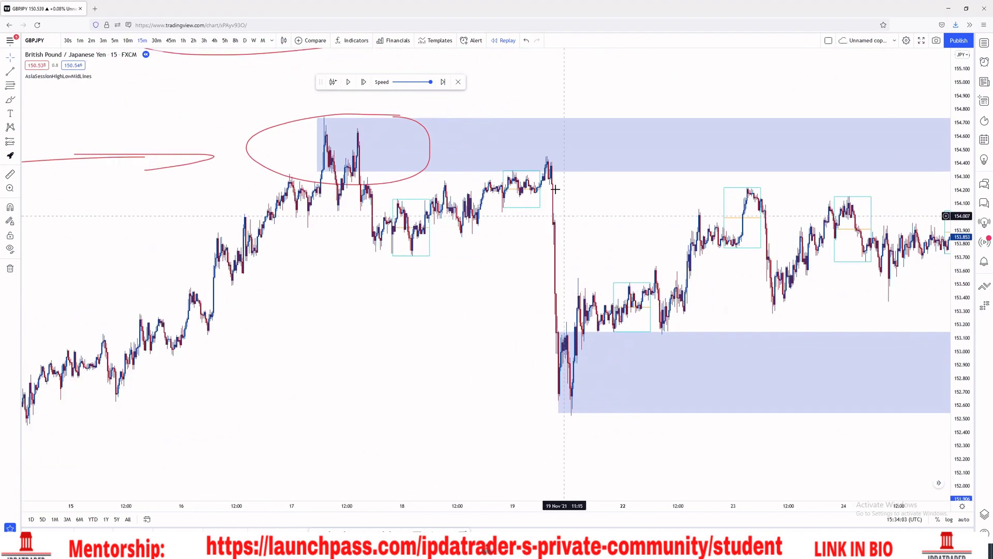
drag(640, 252, 734, 304)
scroll(650, 304, up, 2)
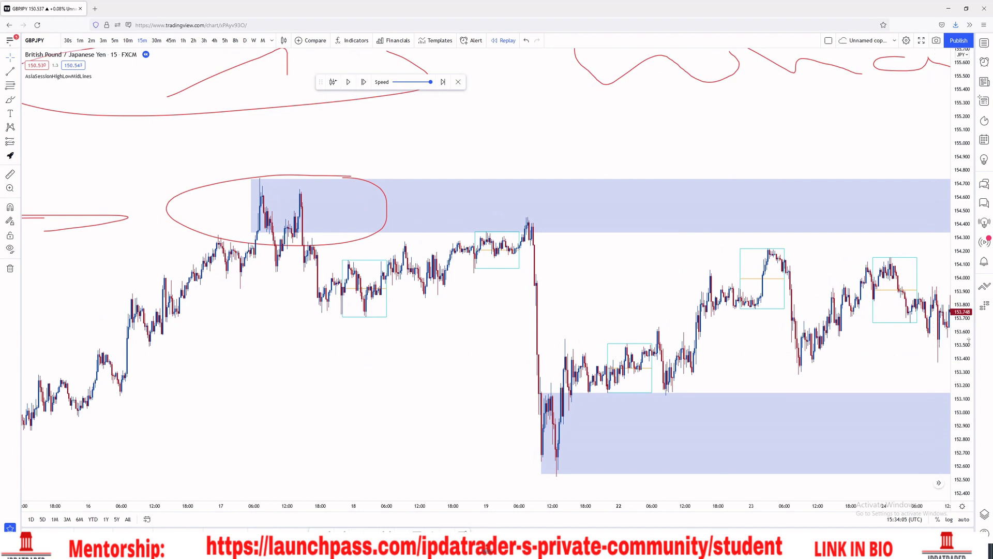
Hide the AsiaSessionHighLowMidLines indicator and delete the circle around the 17 November high
drag(962, 361, 962, 168)
drag(699, 341, 741, 302)
drag(473, 306, 439, 332)
click(98, 76)
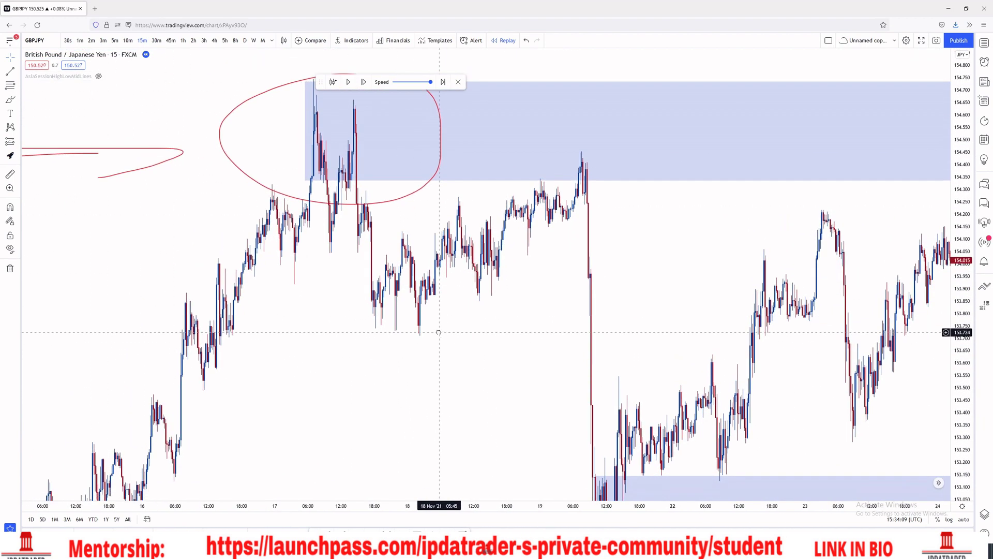
click(384, 201)
key(Delete)
Circle the 17 November high, 18 November low and 19 November high, trace the rise and following drop, and draw two near-horizontal lines through the upper zone
drag(352, 233, 324, 205)
click(9, 99)
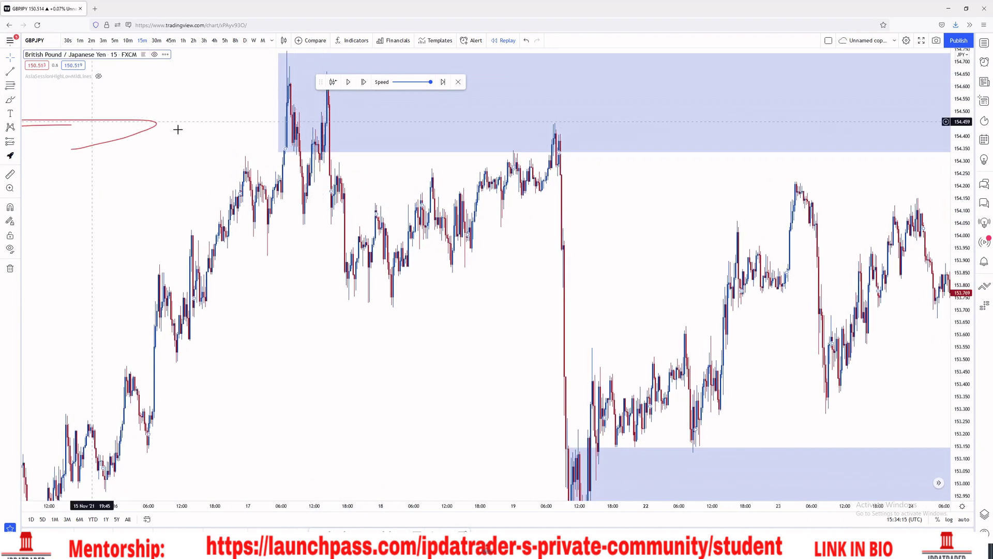
mouse_move(387, 291)
mouse_down()
mouse_move(407, 305)
mouse_move(373, 291)
mouse_up()
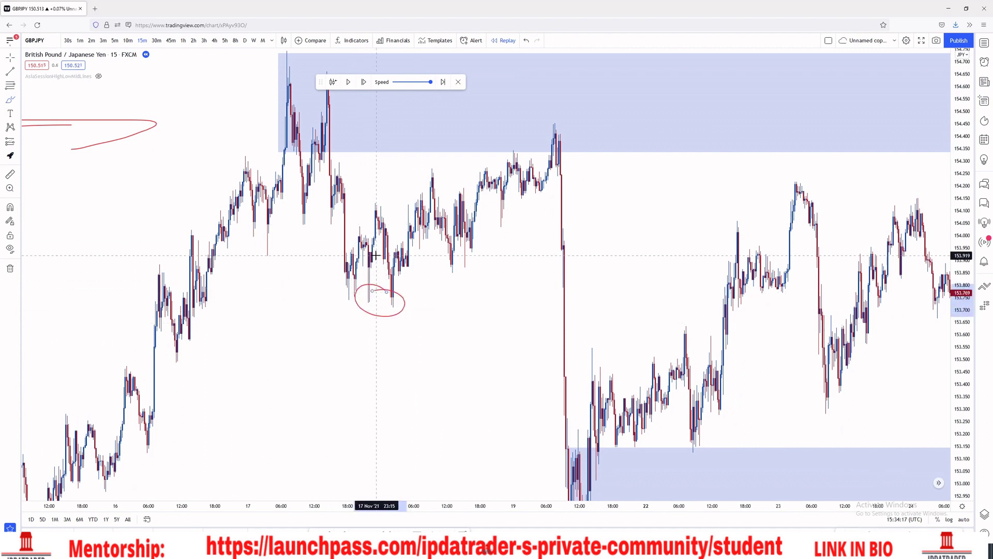
mouse_move(295, 57)
mouse_down()
mouse_move(256, 76)
mouse_move(284, 56)
mouse_up()
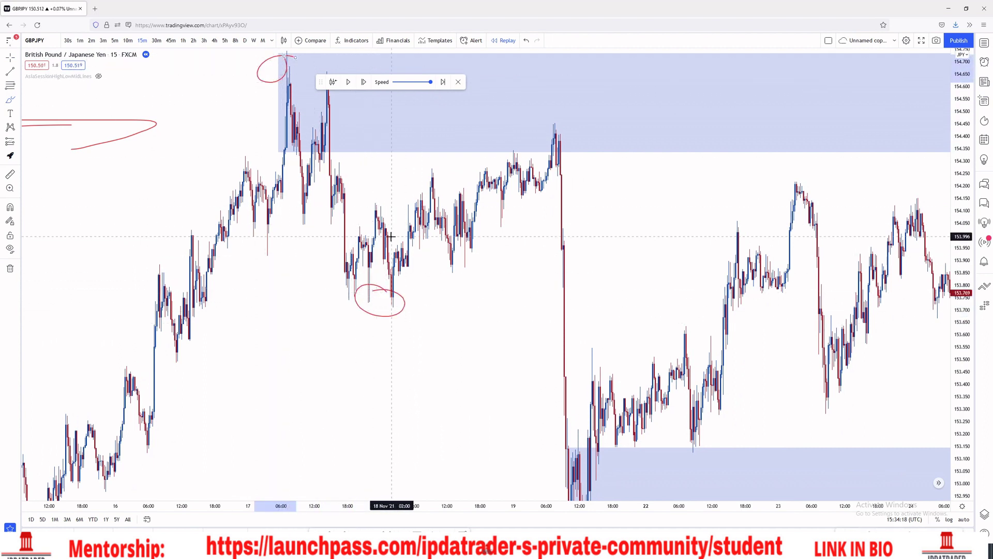
mouse_move(391, 287)
mouse_down()
mouse_move(511, 166)
mouse_move(564, 139)
mouse_move(555, 126)
mouse_up()
drag(300, 131, 650, 132)
mouse_move(265, 113)
mouse_down()
mouse_move(661, 129)
mouse_move(548, 128)
mouse_move(568, 457)
mouse_up()
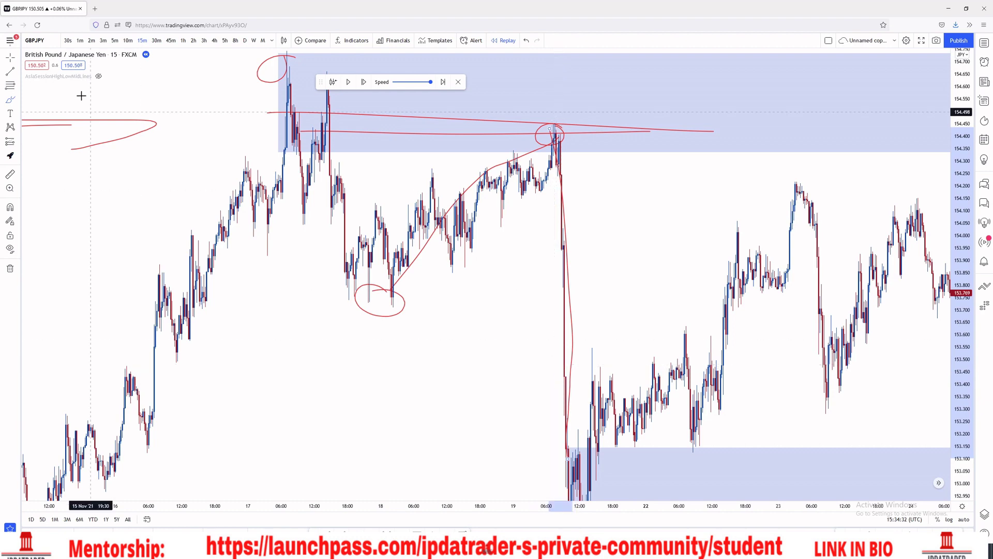
Circle the 19 November swing low in the lower zone on the 15-minute chart with the brush
drag(399, 304, 366, 260)
drag(441, 277, 406, 330)
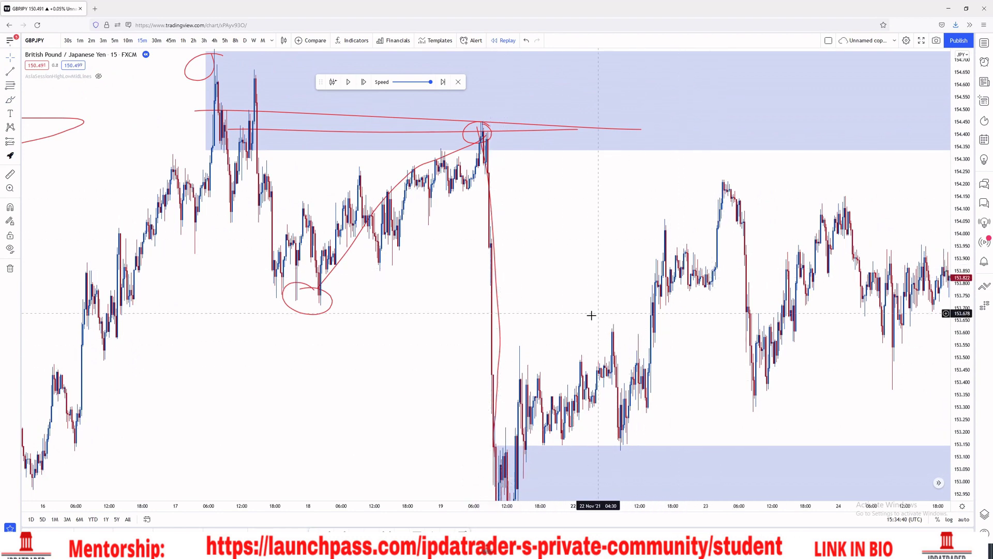
drag(579, 312, 564, 242)
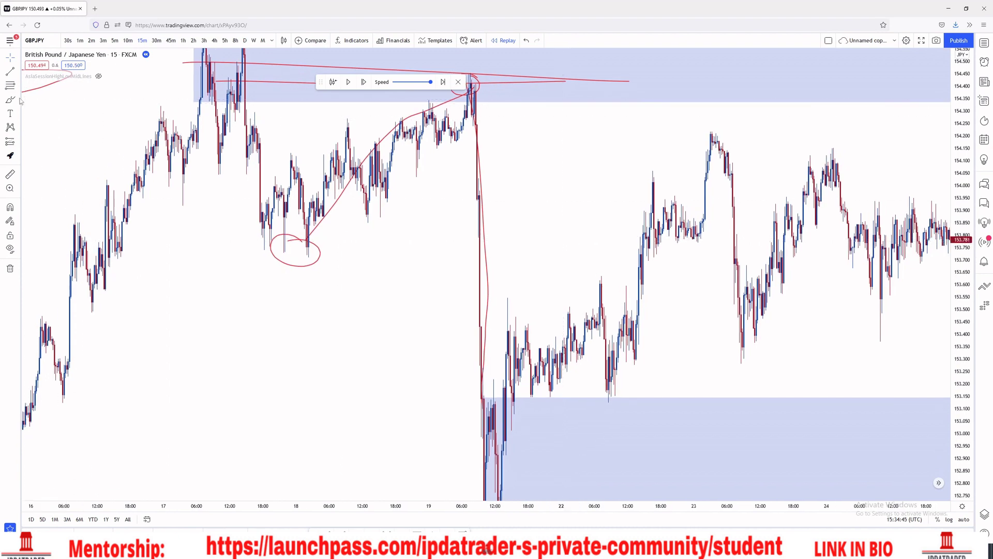
drag(963, 256, 963, 319)
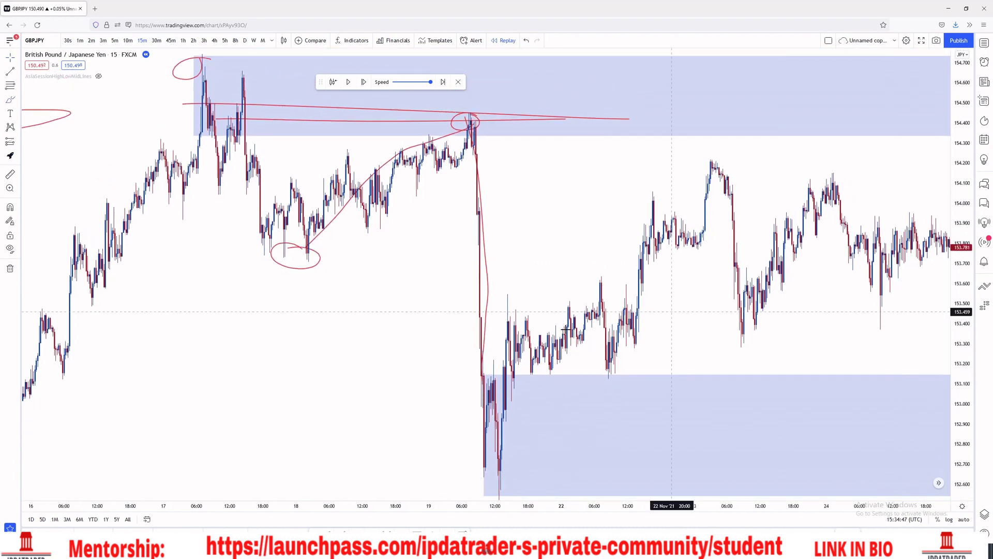
click(12, 60)
drag(342, 368, 333, 251)
click(13, 99)
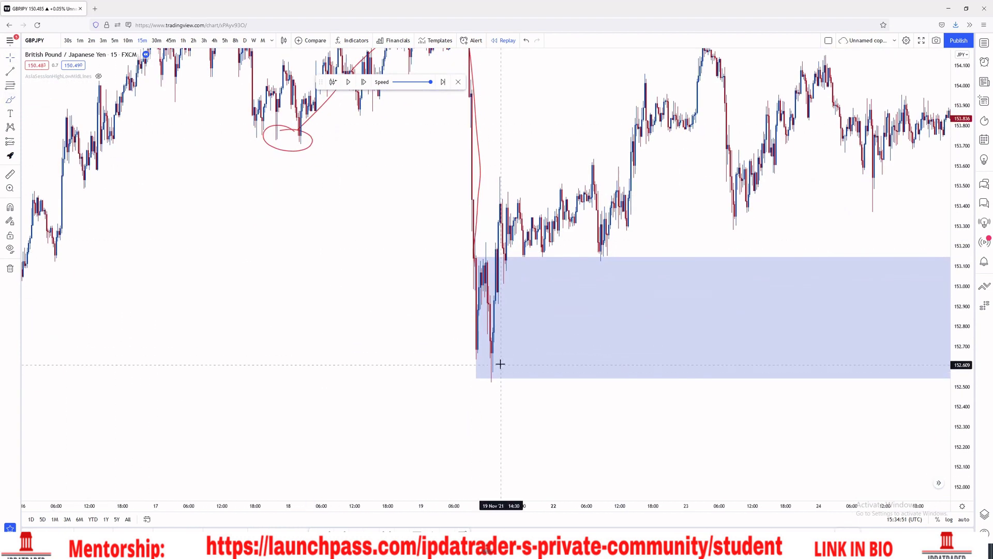
drag(498, 355, 499, 363)
drag(476, 324, 406, 422)
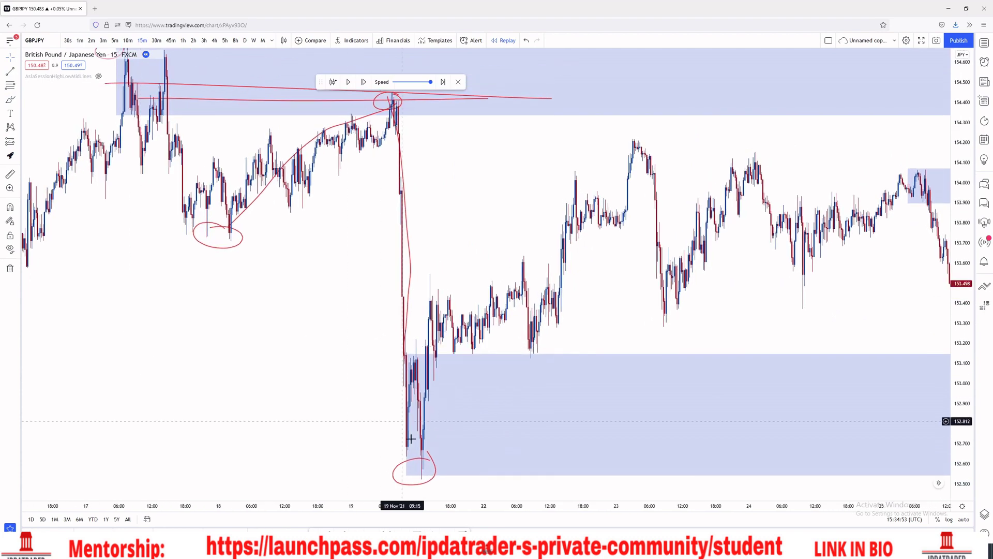
click(18, 102)
click(52, 131)
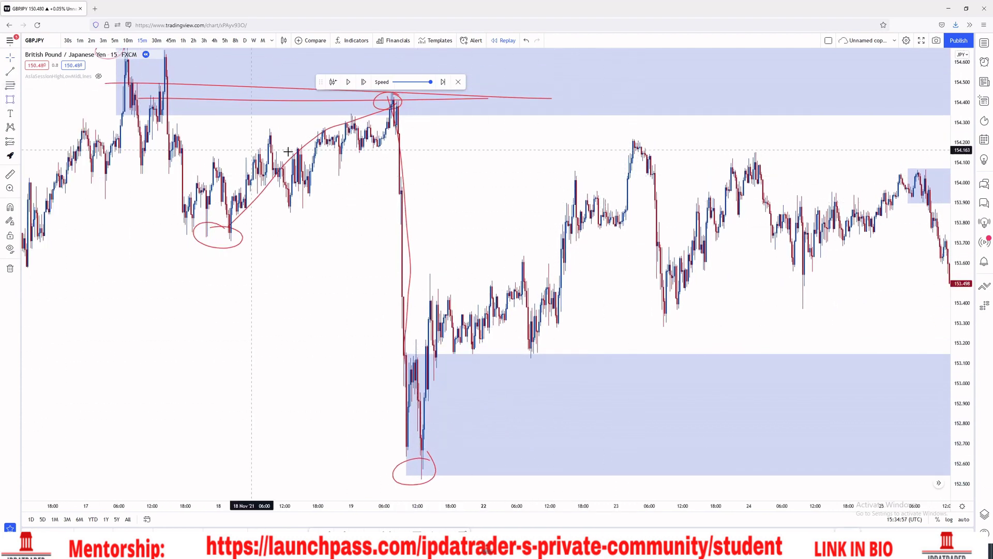
mouse_move(311, 130)
mouse_down()
mouse_move(771, 182)
mouse_move(805, 178)
mouse_move(817, 145)
mouse_up()
key(Delete)
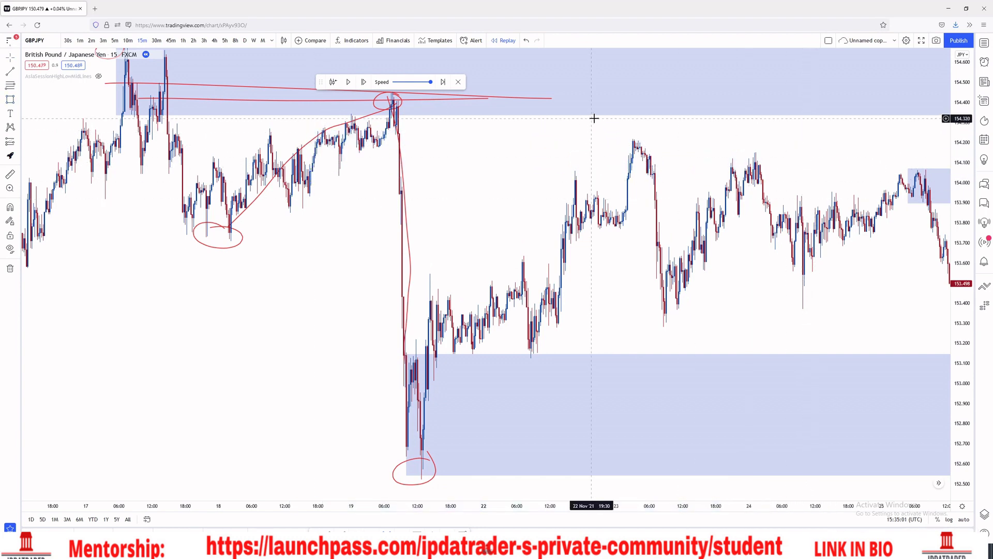
Switch the chart to the 5-minute timeframe and focus on the price action from the 19 November drop onward
scroll(792, 289, down, 5)
drag(784, 292, 695, 304)
scroll(498, 224, up, 3)
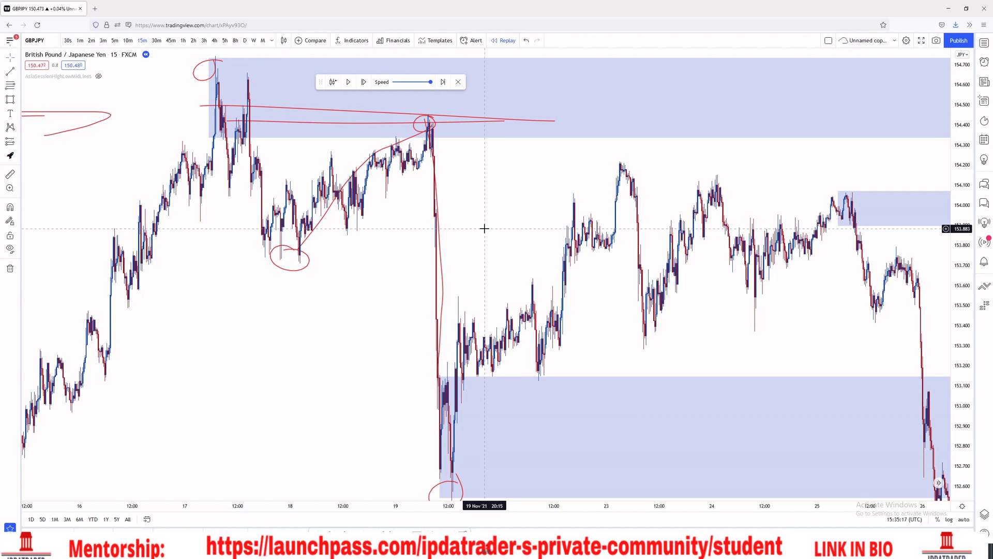
click(114, 40)
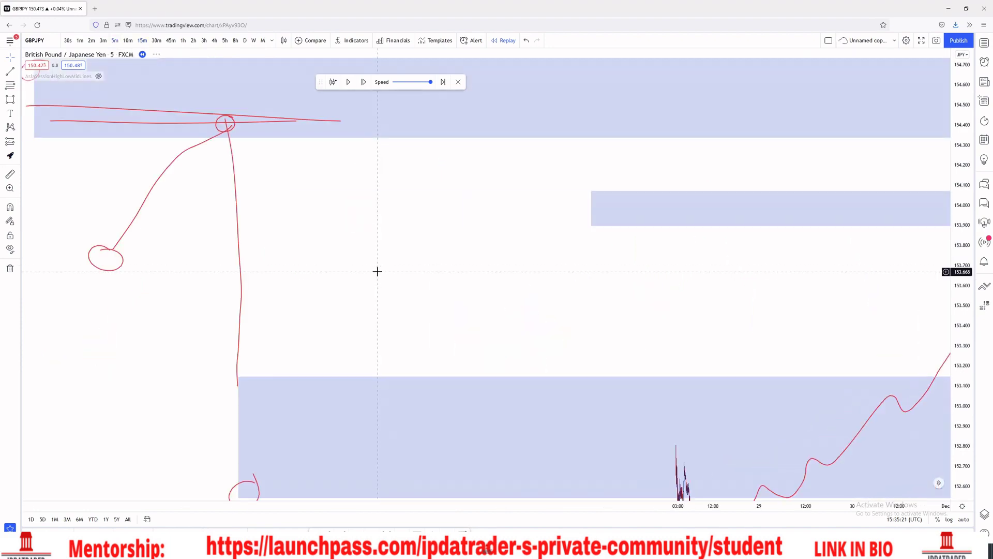
scroll(403, 280, up, 10)
drag(373, 257, 788, 222)
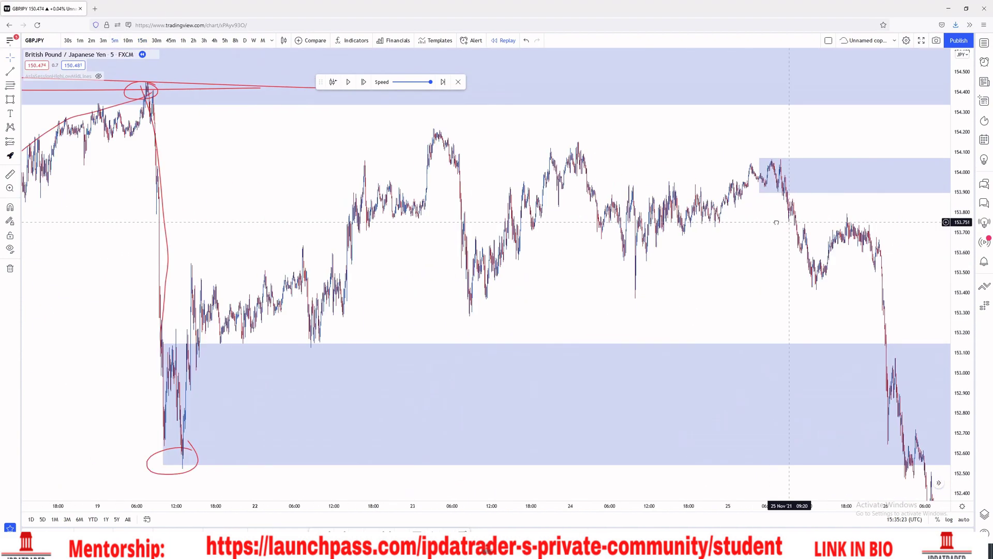
drag(533, 205, 819, 205)
scroll(819, 205, up, 3)
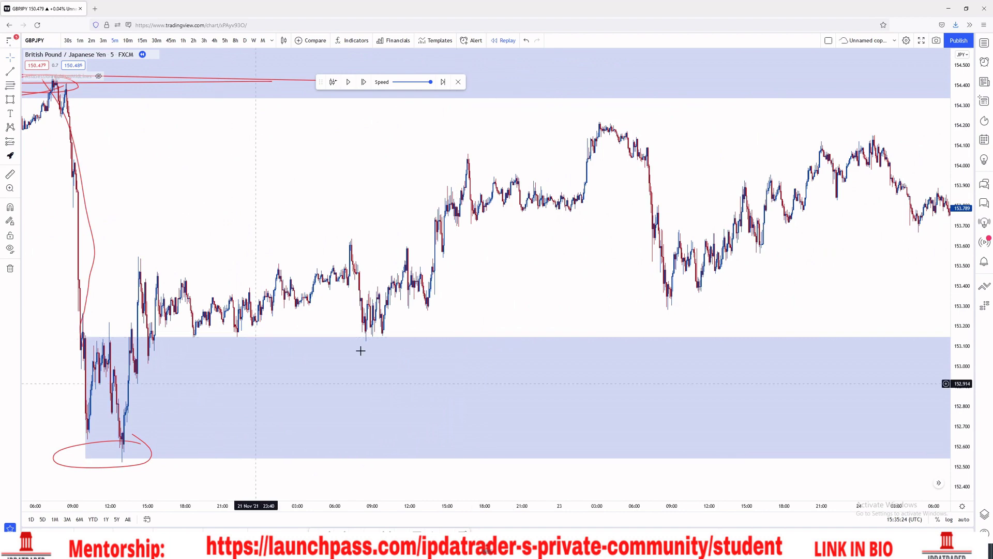
Examine the 5-minute swings between the 19 November low and the rise on 22 November
drag(317, 253, 446, 249)
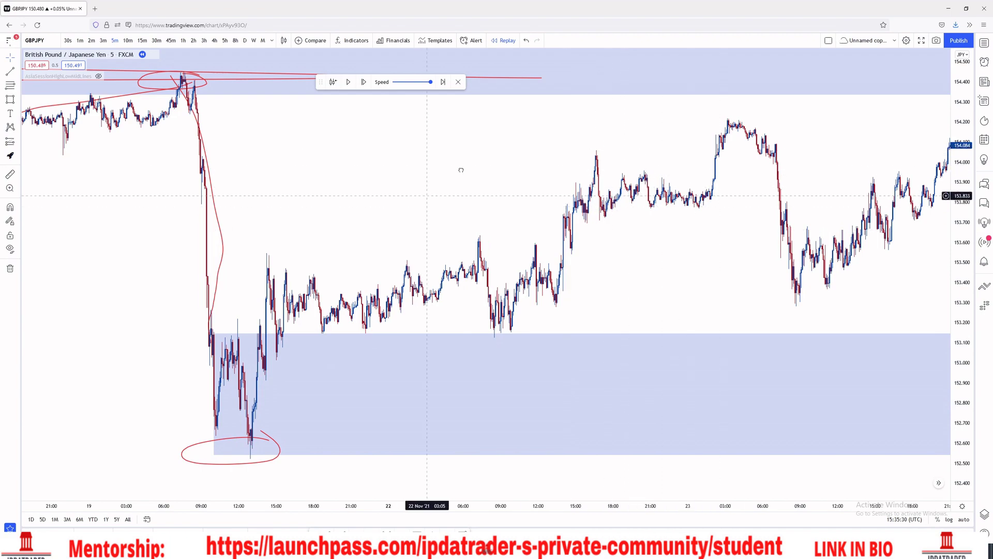
drag(373, 202, 599, 150)
scroll(598, 150, up, 2)
drag(512, 148, 272, 207)
scroll(614, 146, up, 1)
scroll(428, 171, down, 6)
scroll(288, 198, up, 3)
drag(502, 201, 121, 84)
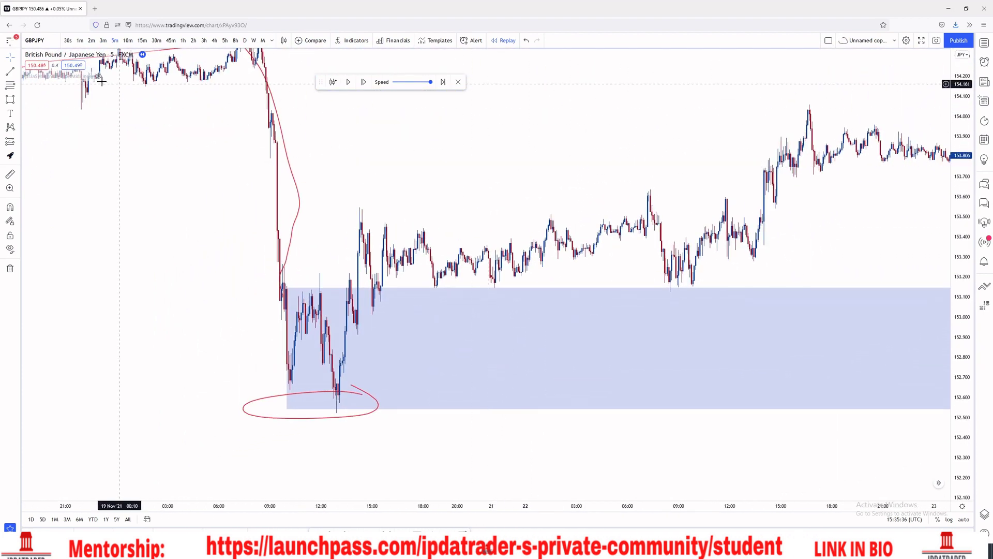
Circle the 19 November low, the high that follows it, the 22 November low and the 22 November high with the brush
click(17, 102)
click(46, 98)
mouse_move(346, 392)
mouse_down()
mouse_move(331, 397)
mouse_move(352, 390)
mouse_up()
drag(337, 215, 373, 207)
mouse_move(684, 285)
mouse_down()
mouse_move(666, 298)
mouse_move(683, 286)
mouse_up()
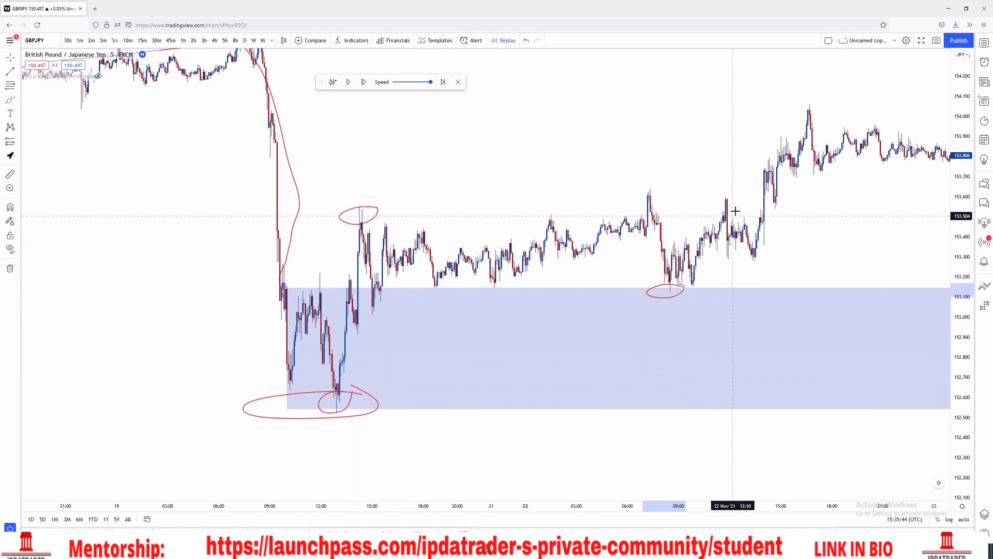
mouse_move(818, 103)
mouse_down()
mouse_move(797, 111)
mouse_move(819, 103)
mouse_up()
Draw an arrow toward the circled 19 November high and trace the swing path from the 19 November low to the 22 November high
mouse_move(408, 168)
mouse_down()
mouse_move(387, 197)
mouse_move(415, 188)
mouse_up()
mouse_move(336, 393)
mouse_down()
mouse_move(394, 229)
mouse_move(653, 305)
mouse_move(794, 127)
mouse_up()
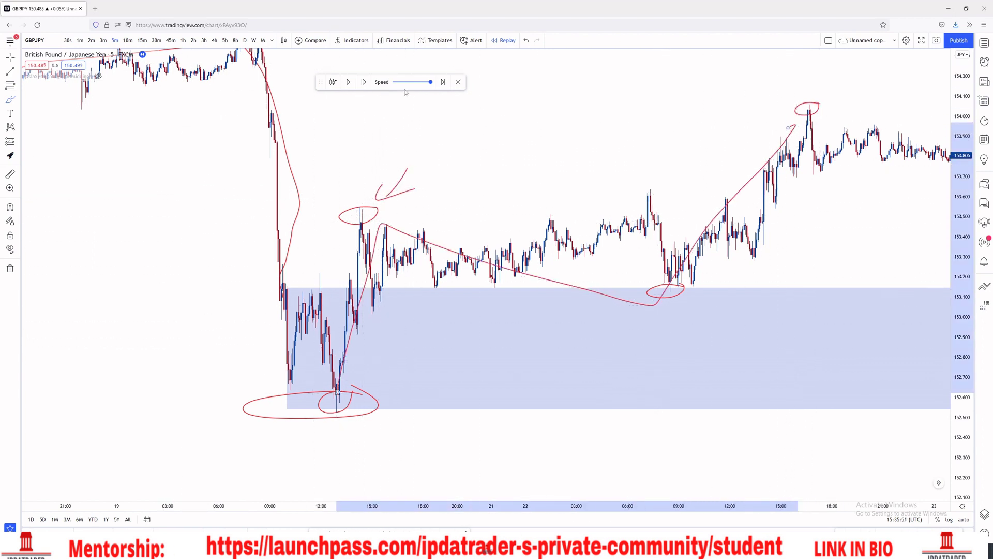
scroll(732, 199, up, 2)
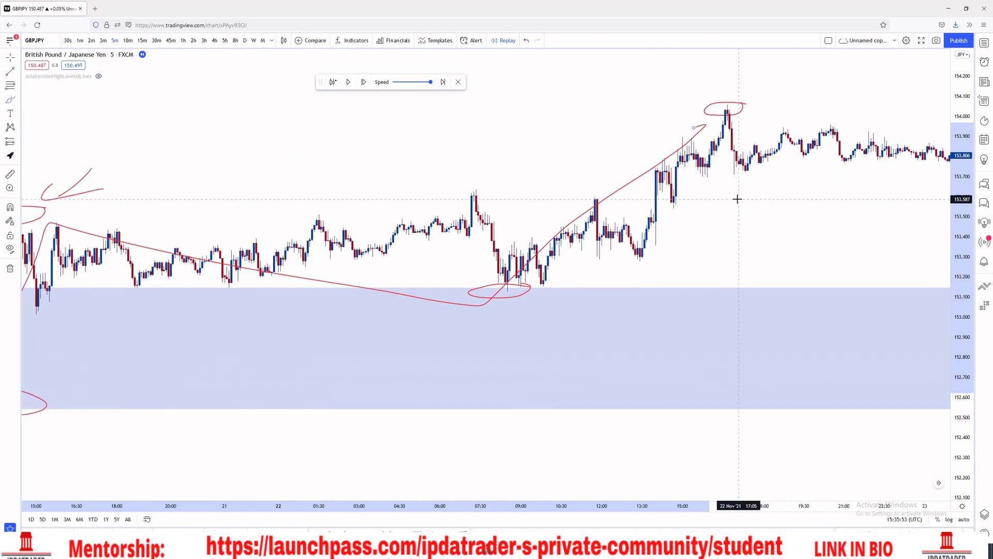
key(Escape)
Draw a rectangle zone from the 22 November low into late 23 November, spanning about 153.135 to 153.345
scroll(558, 164, down, 5)
drag(558, 165, 220, 223)
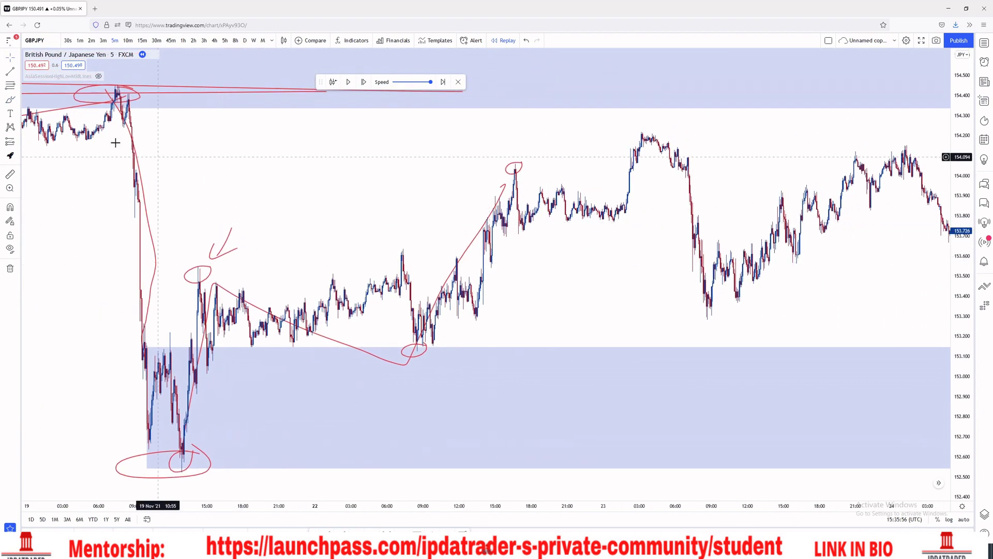
click(17, 118)
click(18, 104)
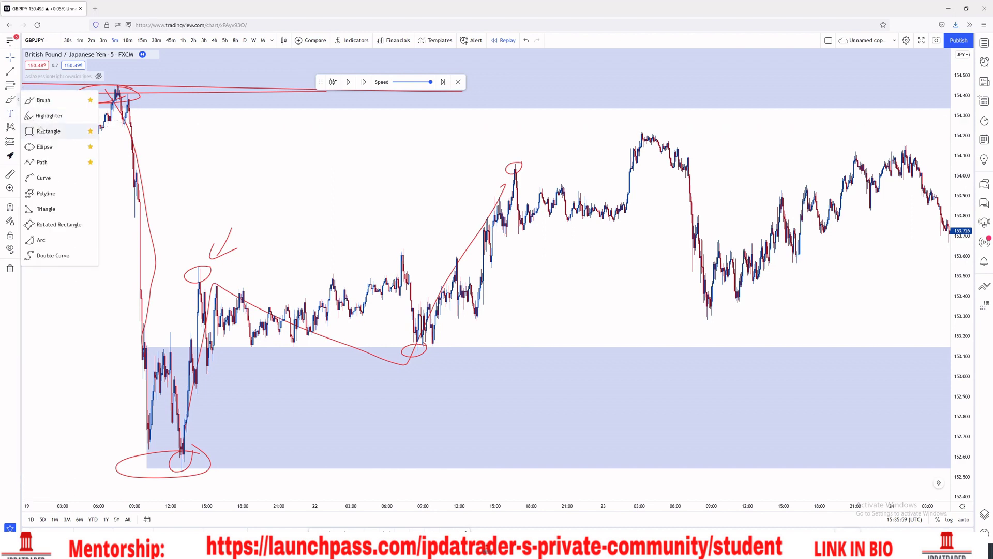
click(41, 130)
mouse_move(409, 325)
mouse_down()
mouse_move(880, 339)
mouse_move(889, 348)
mouse_up()
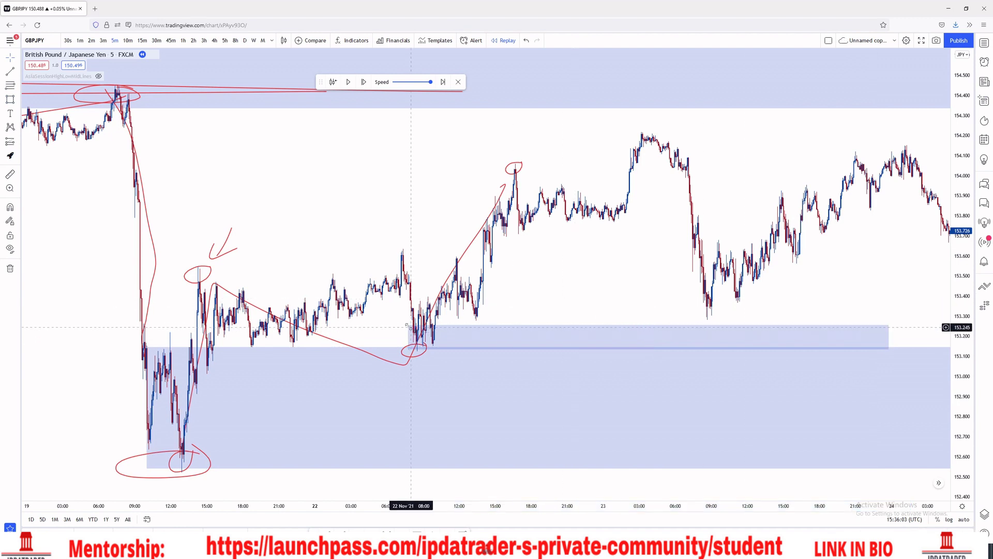
click(409, 326)
mouse_move(408, 325)
mouse_down()
mouse_move(412, 296)
mouse_move(428, 323)
mouse_move(414, 313)
mouse_up()
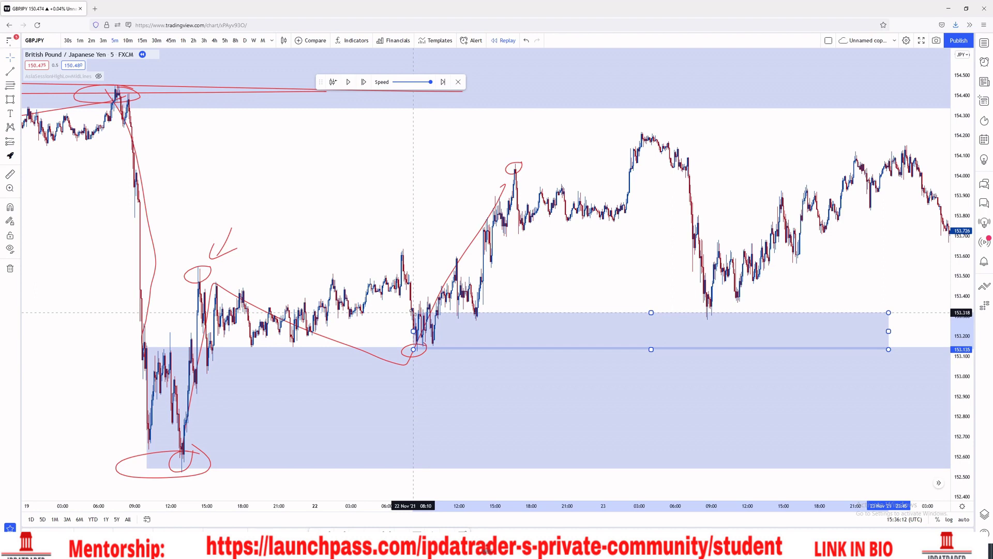
drag(414, 312, 414, 307)
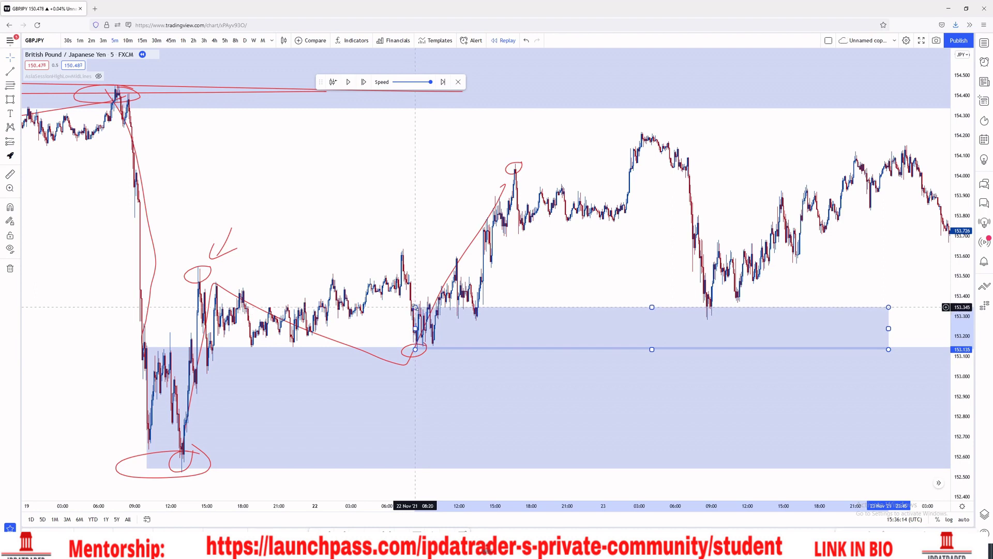
click(422, 215)
Try a long position where price re-enters the new zone on 23 November, with entry 153.349, stop 153.128 and target 154.139, and delete it
drag(433, 197, 512, 166)
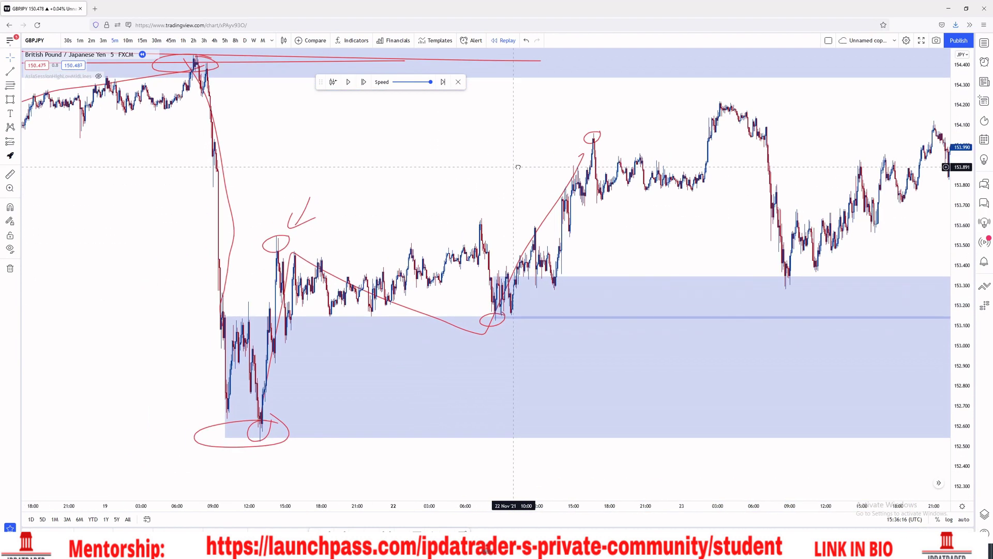
scroll(548, 173, up, 3)
drag(965, 327, 963, 217)
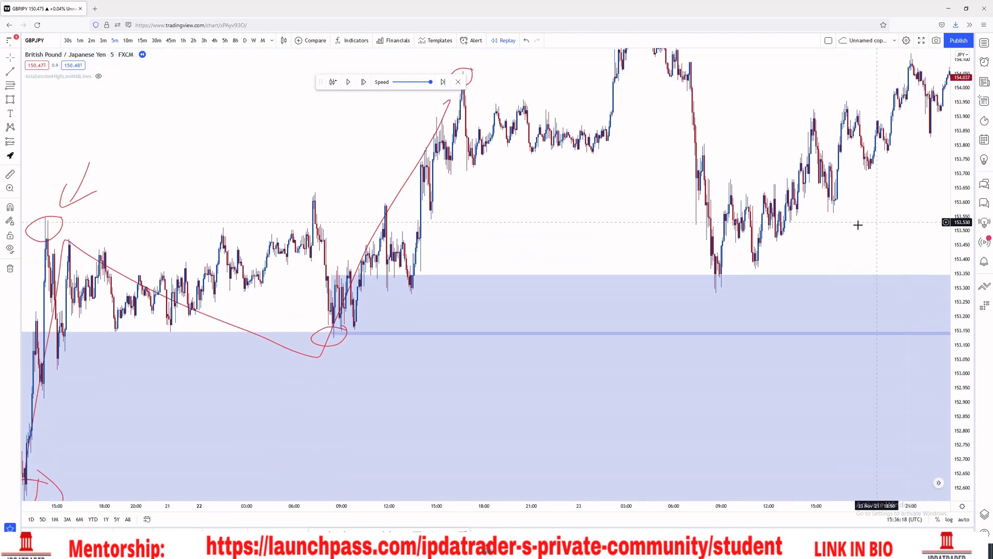
drag(641, 204, 529, 236)
click(17, 142)
click(47, 138)
click(590, 307)
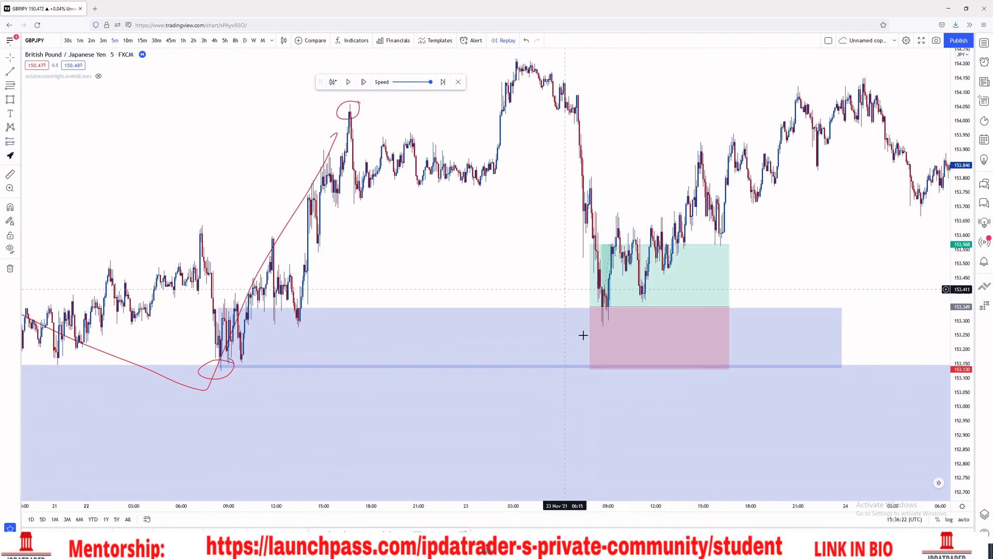
mouse_move(590, 370)
drag(590, 368, 590, 370)
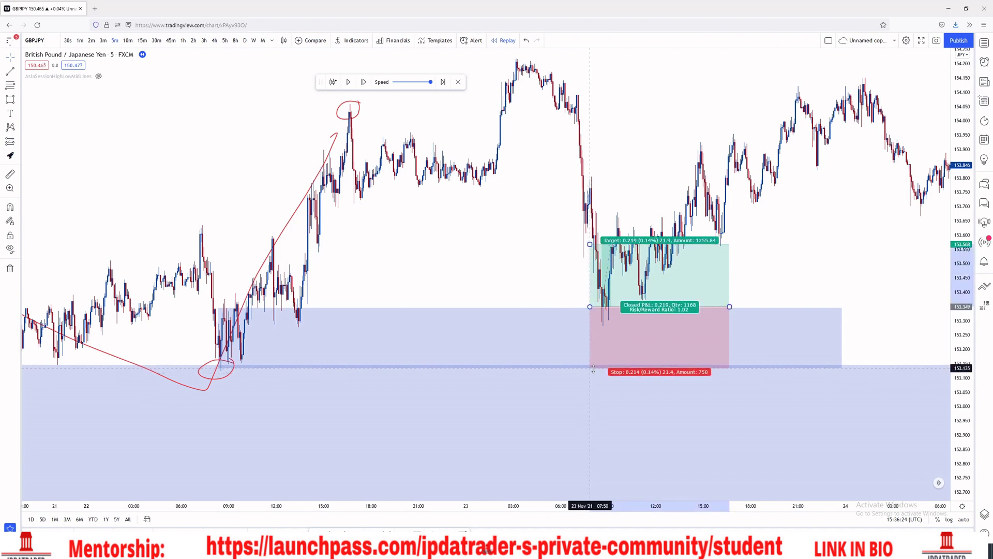
drag(589, 246, 596, 58)
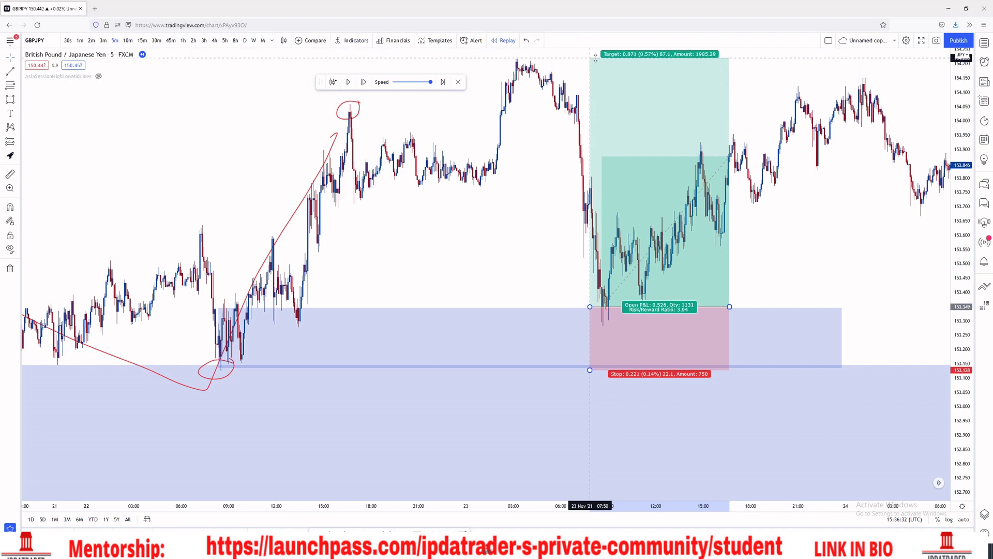
drag(596, 58, 594, 81)
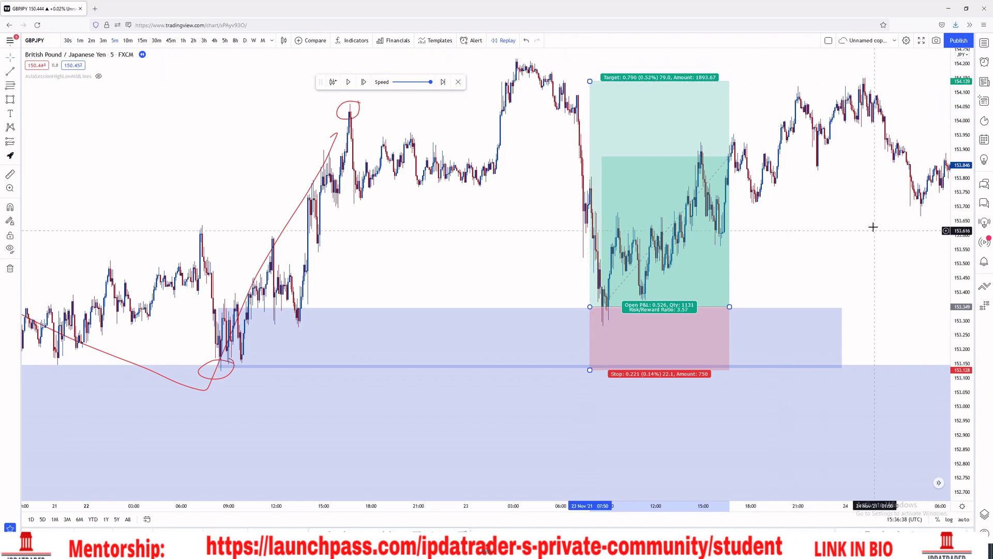
key(Delete)
Examine the 5-minute price action around the 22 November zone and the 23 November return to it
drag(754, 231, 622, 295)
scroll(625, 277, down, 2)
scroll(575, 236, up, 2)
drag(576, 233, 634, 219)
scroll(632, 219, up, 1)
scroll(623, 217, down, 4)
scroll(602, 207, up, 5)
drag(568, 185, 645, 171)
scroll(155, 382, down, 2)
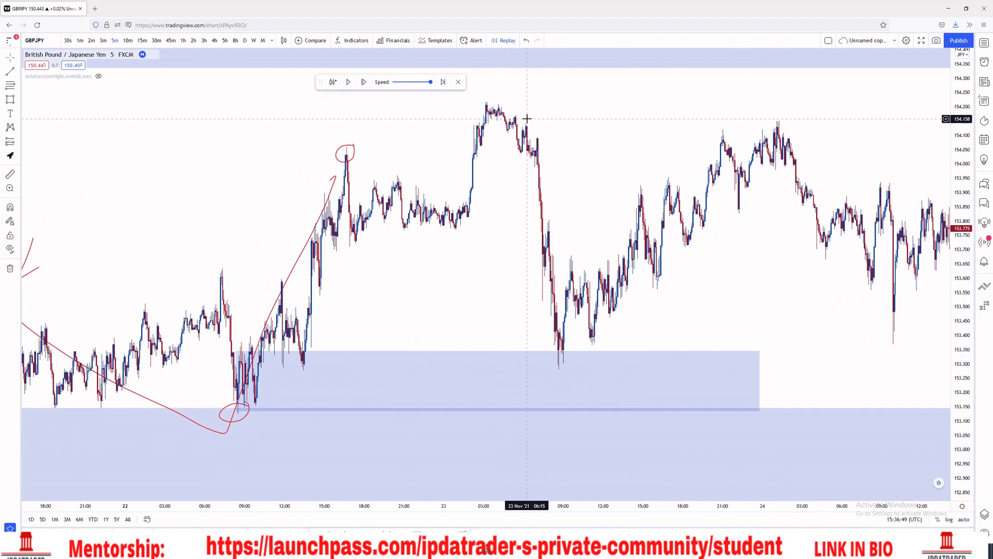
Encircle the 24 November sideways range between the morning decline and the 25 November supply zone with one large brush loop
drag(796, 156, 546, 143)
scroll(679, 208, down, 3)
drag(673, 205, 585, 202)
scroll(510, 210, up, 1)
scroll(461, 224, down, 2)
scroll(585, 202, up, 4)
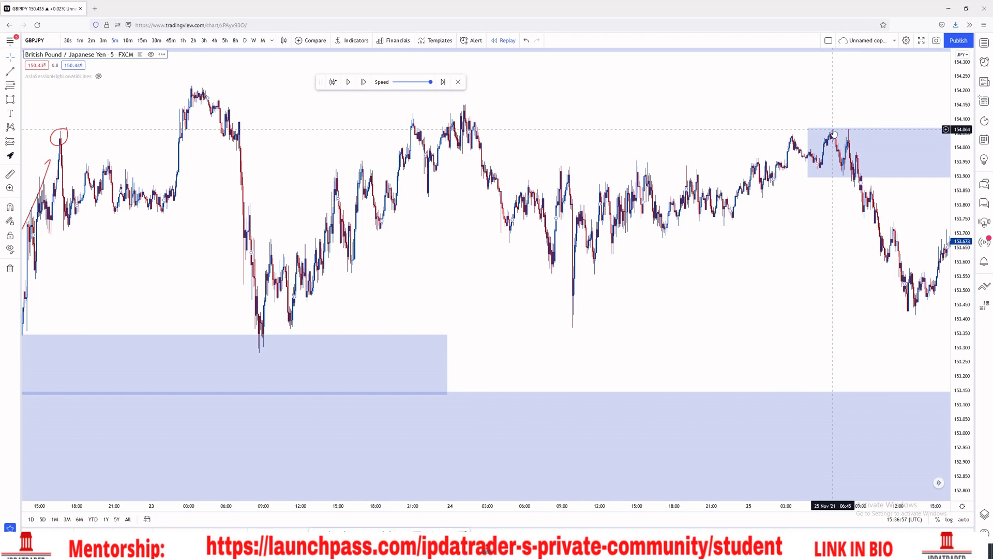
drag(579, 127, 492, 160)
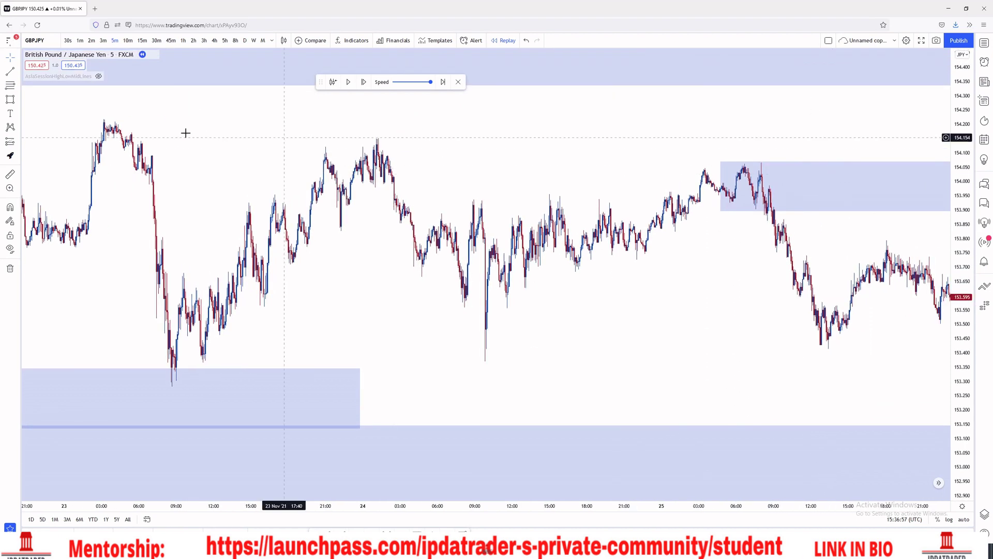
click(19, 102)
click(39, 100)
mouse_move(599, 198)
mouse_down()
mouse_move(445, 206)
mouse_move(437, 355)
mouse_move(564, 335)
mouse_move(645, 275)
mouse_move(611, 200)
mouse_up()
scroll(810, 214, up, 3)
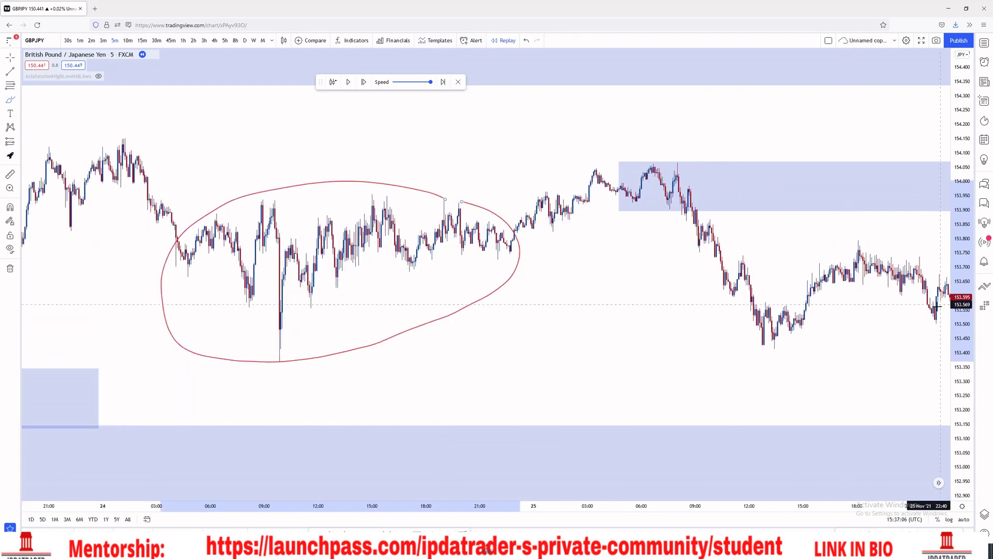
Switch the chart to the 1-minute timeframe and focus on the 24 November swings inside the large loop
click(80, 41)
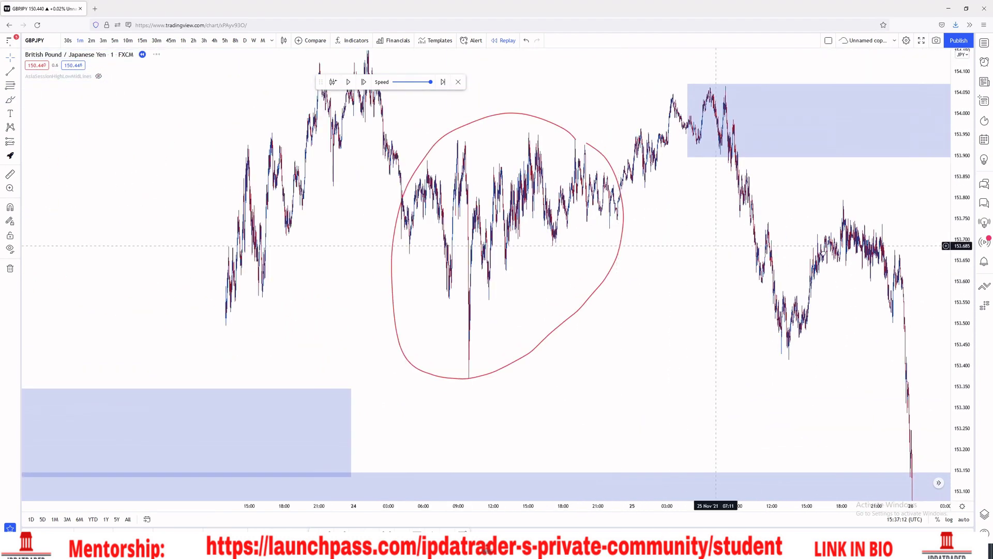
scroll(595, 259, up, 10)
drag(573, 303, 607, 296)
drag(961, 319, 960, 191)
drag(416, 289, 421, 269)
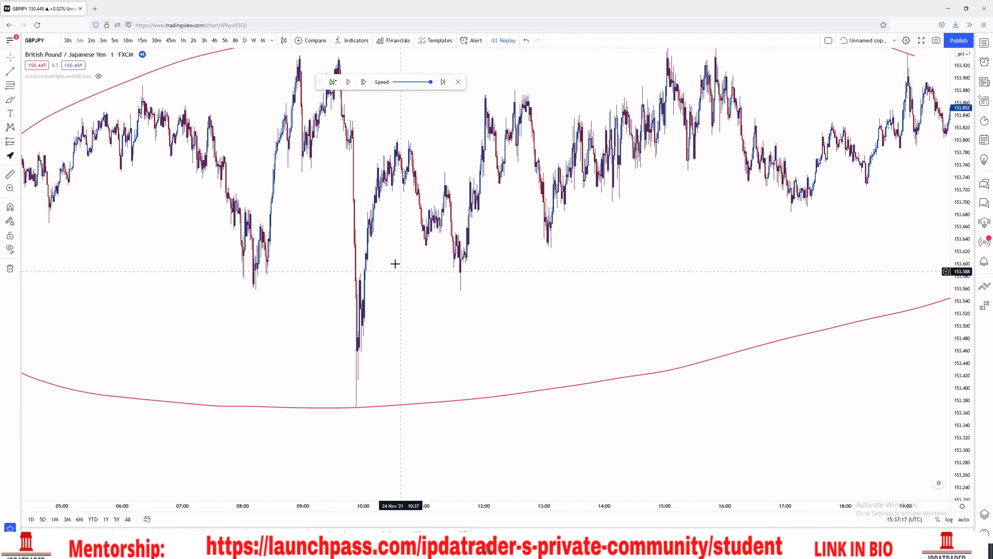
drag(472, 217, 477, 244)
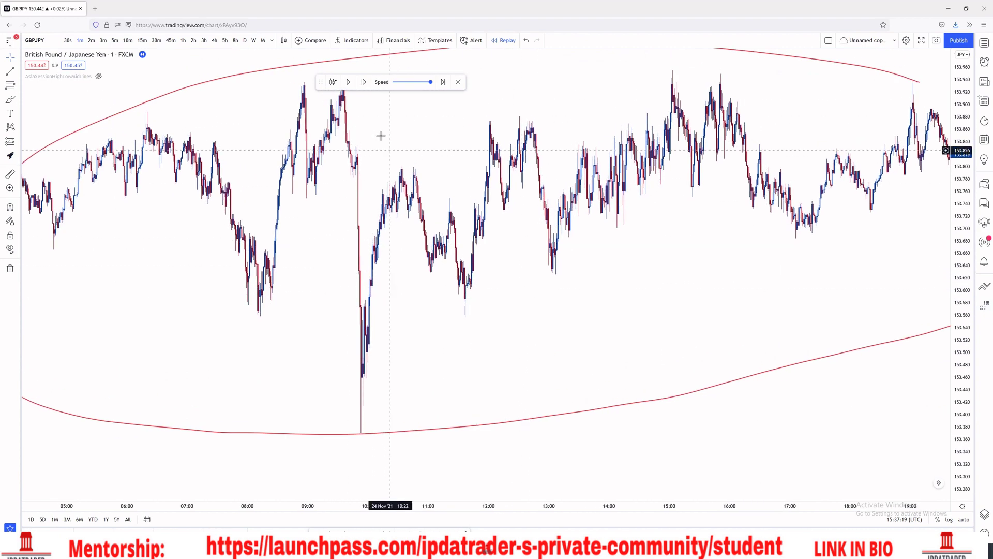
Circle the low just before 10:00 on 24 November and the following high, low and higher high, and trace the path through them
mouse_move(357, 419)
mouse_down()
mouse_move(350, 439)
mouse_move(370, 401)
mouse_up()
drag(393, 161, 414, 165)
drag(486, 294, 485, 305)
drag(511, 124, 497, 129)
mouse_move(334, 437)
mouse_down()
mouse_move(414, 170)
mouse_move(466, 297)
mouse_move(505, 136)
mouse_up()
scroll(506, 225, up, 2)
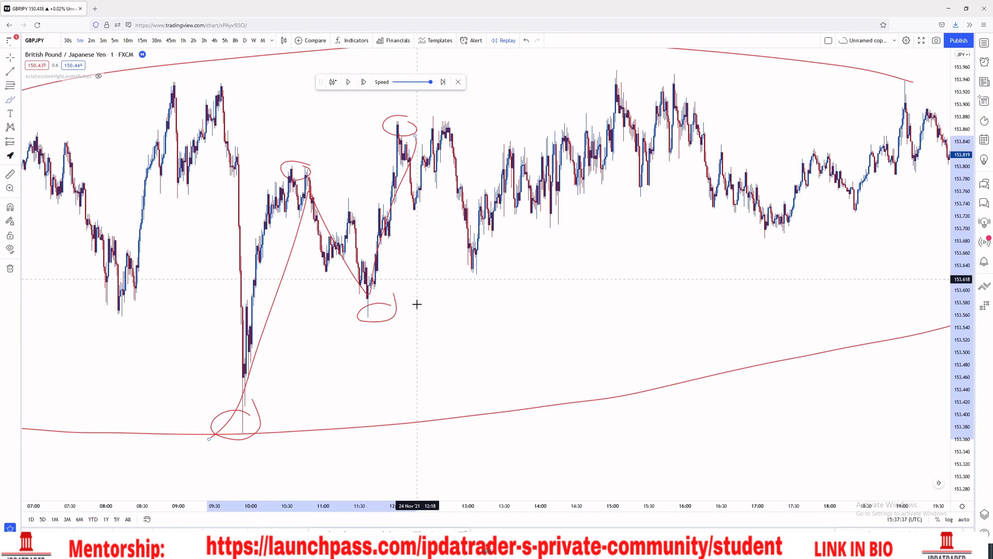
Encircle the pullback low before 12:00 on 24 November and bound it with upper and lower brush lines extended past 13:00
mouse_move(371, 263)
mouse_down()
mouse_move(359, 270)
mouse_move(365, 315)
mouse_up()
drag(357, 259, 505, 255)
drag(345, 316, 577, 304)
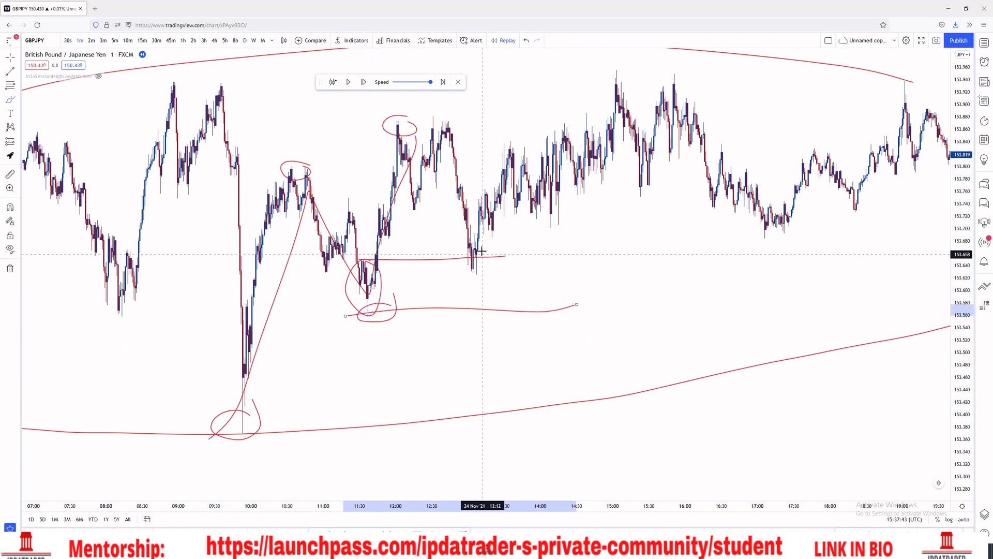
Mark the return to that zone just after 13:00 with an arrow, trace the rise to the 15:00 high and circle it
drag(528, 230, 489, 253)
mouse_move(498, 238)
mouse_down()
mouse_move(490, 244)
mouse_move(506, 255)
mouse_move(602, 132)
mouse_move(630, 83)
mouse_move(605, 85)
mouse_move(629, 77)
mouse_move(621, 73)
mouse_up()
scroll(594, 87, up, 2)
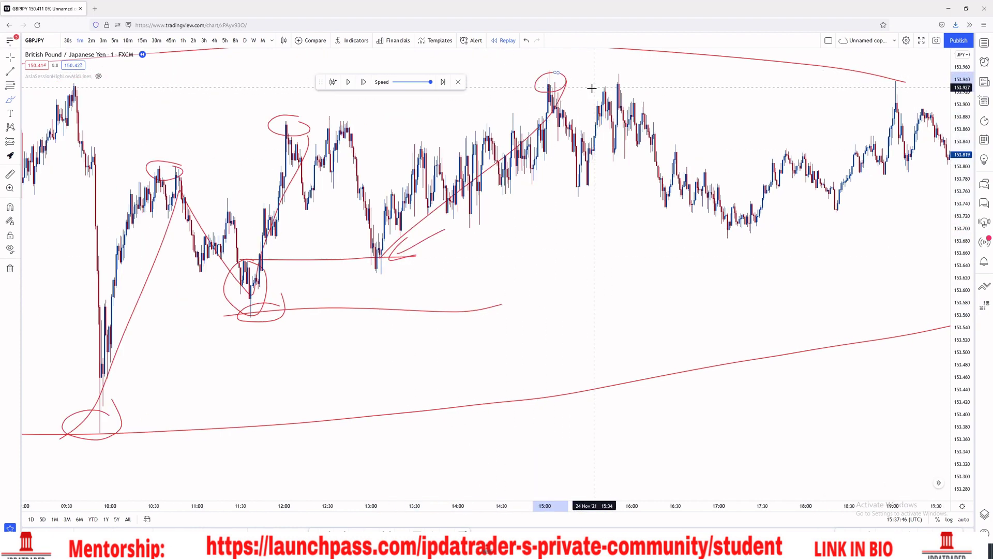
Draw a rectangle zone over the low just after 13:00 on 24 November and extend it to the 25 November decline
click(16, 100)
click(34, 132)
drag(366, 244, 887, 275)
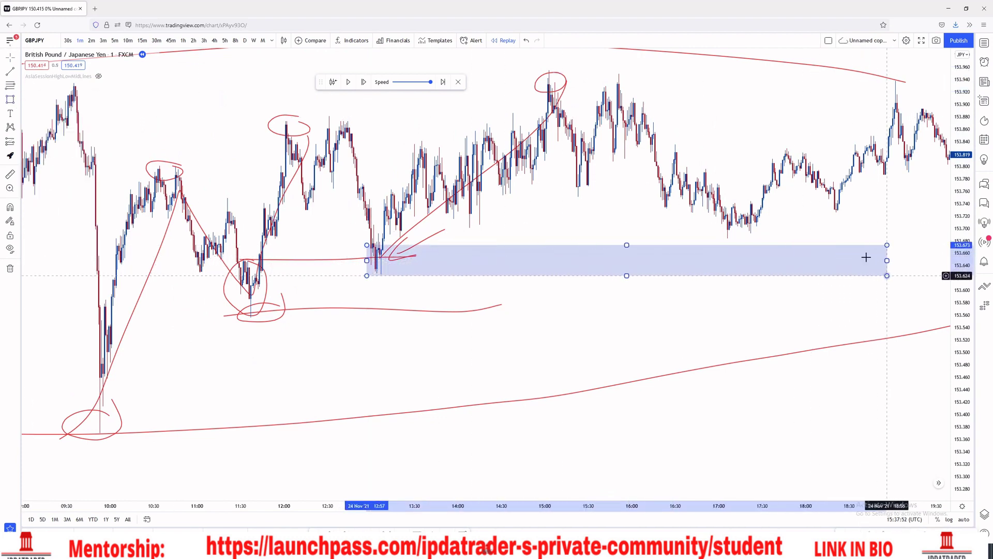
scroll(879, 270, down, 6)
scroll(316, 295, down, 5)
mouse_move(323, 292)
mouse_down()
mouse_move(315, 296)
mouse_move(434, 273)
mouse_move(389, 263)
mouse_move(321, 275)
mouse_up()
scroll(435, 273, up, 5)
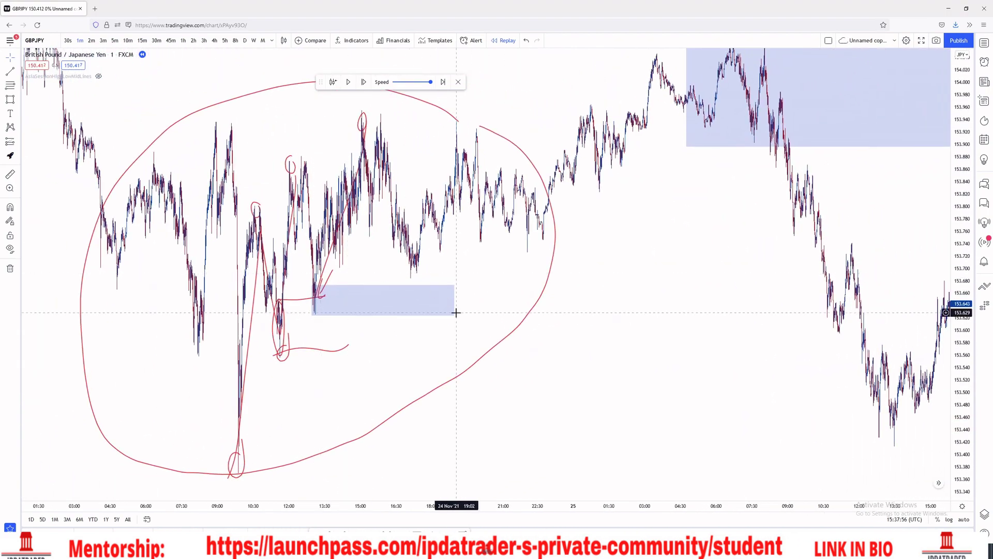
drag(455, 303, 878, 301)
scroll(788, 229, up, 5)
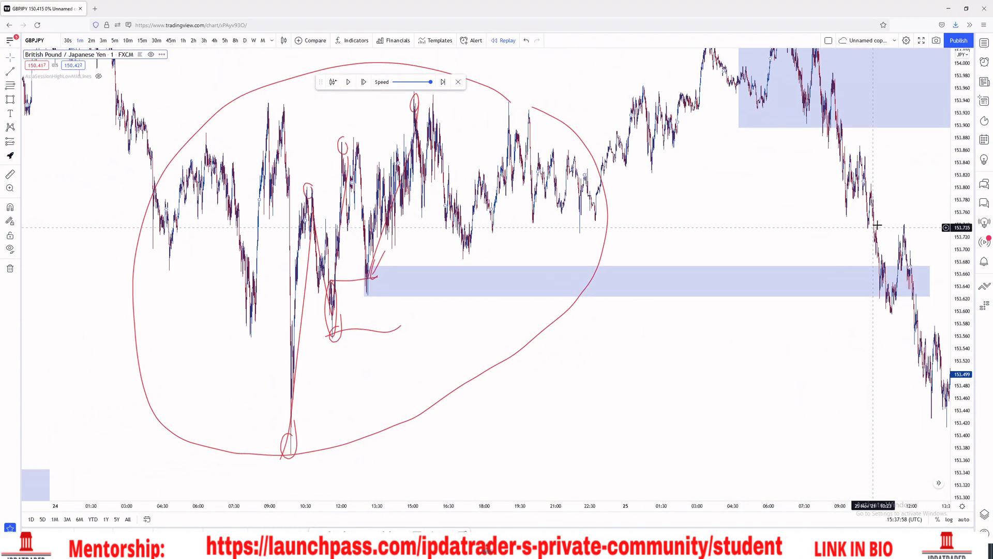
Delete the rectangle zone that starts at the 13:00 low on 24 November
scroll(448, 195, down, 6)
drag(339, 144, 651, 223)
scroll(569, 218, up, 1)
scroll(651, 223, up, 2)
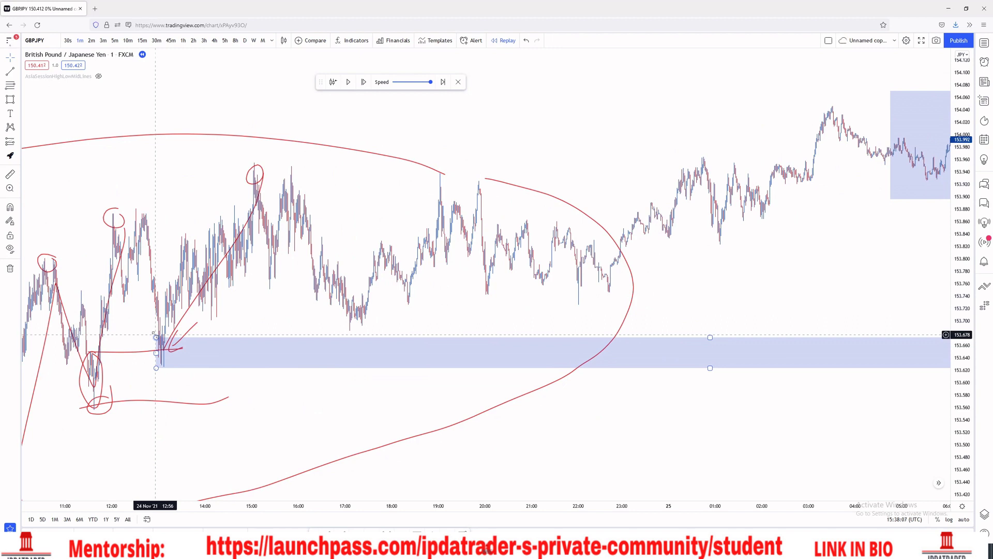
click(156, 335)
key(Delete)
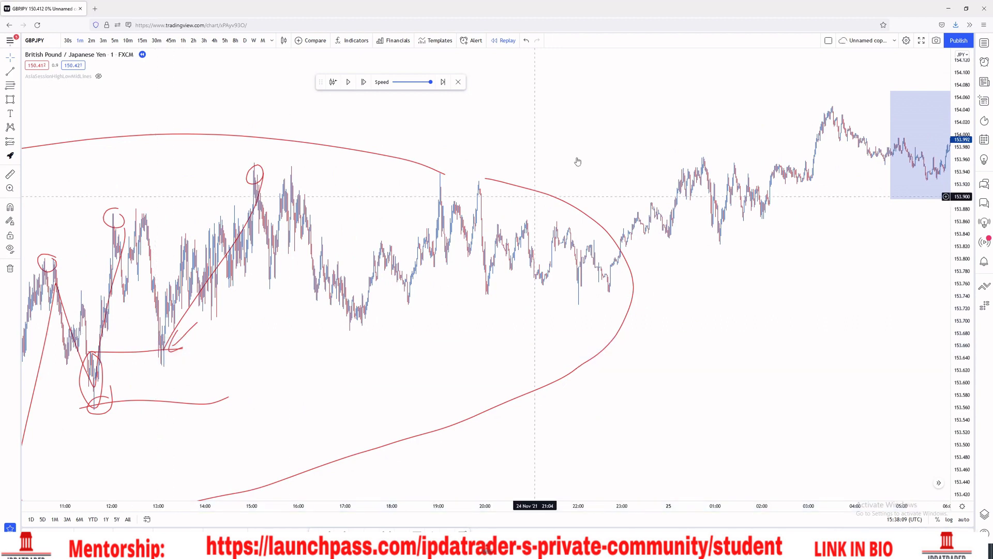
Reset the chart view, switch to the 15-minute timeframe and exit bar replay mode
right_click(580, 110)
click(599, 122)
scroll(415, 219, down, 3)
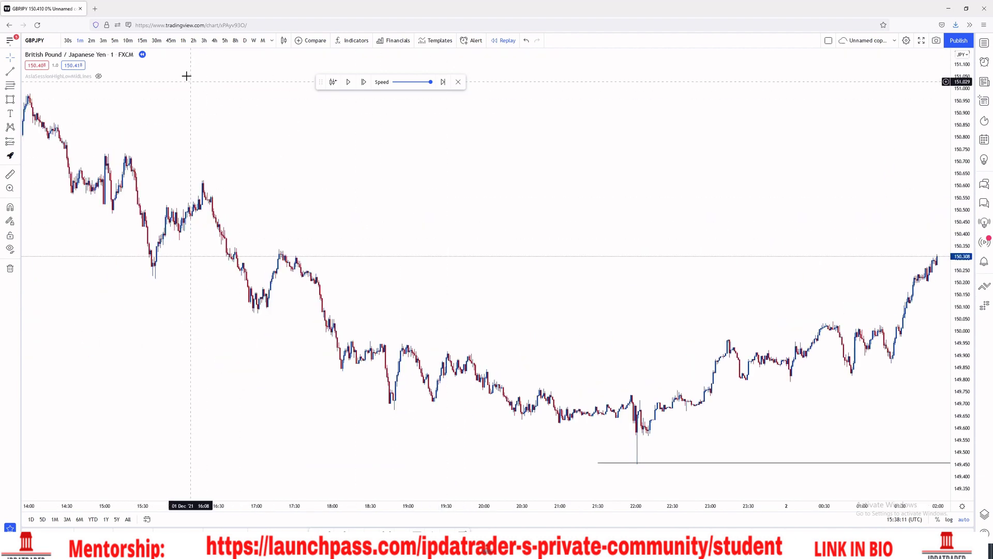
click(142, 41)
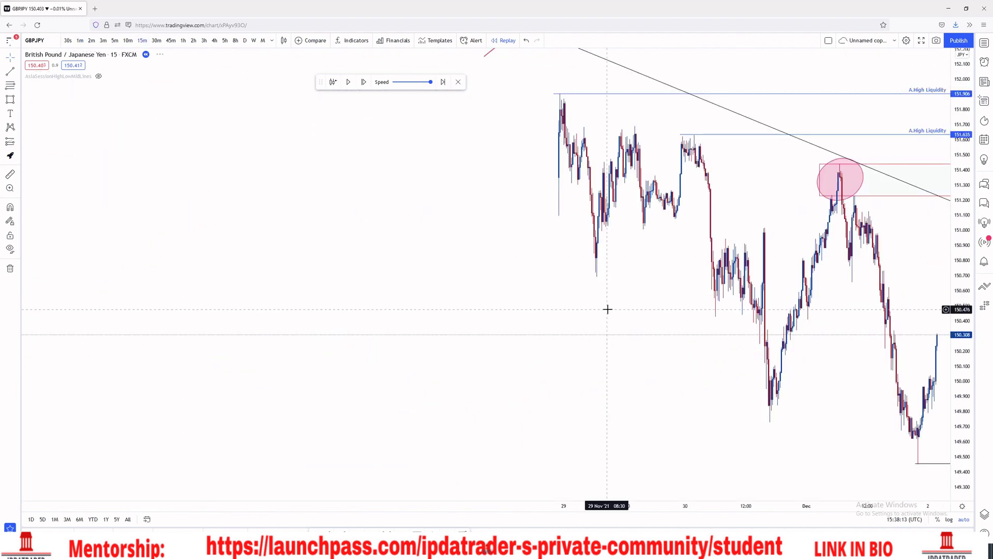
drag(656, 351, 393, 342)
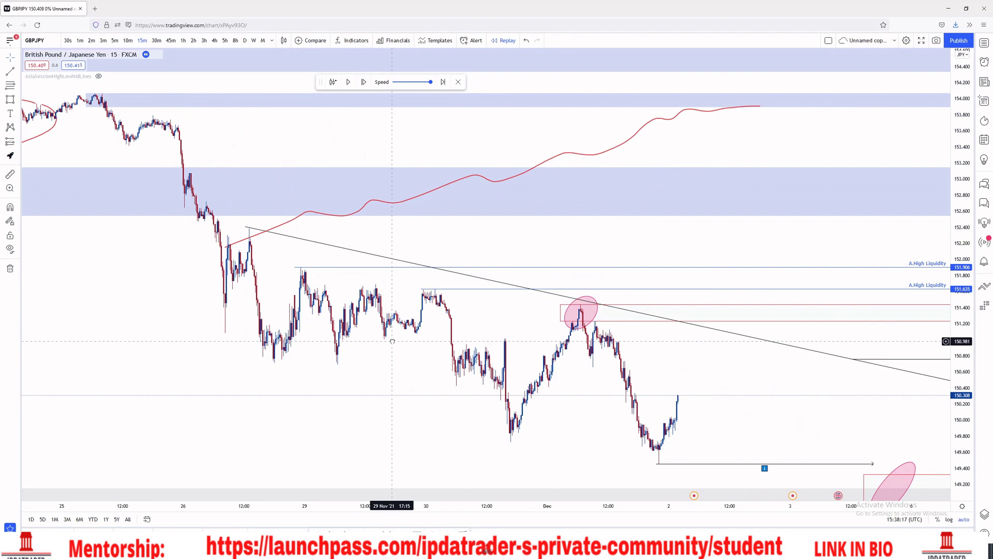
click(459, 83)
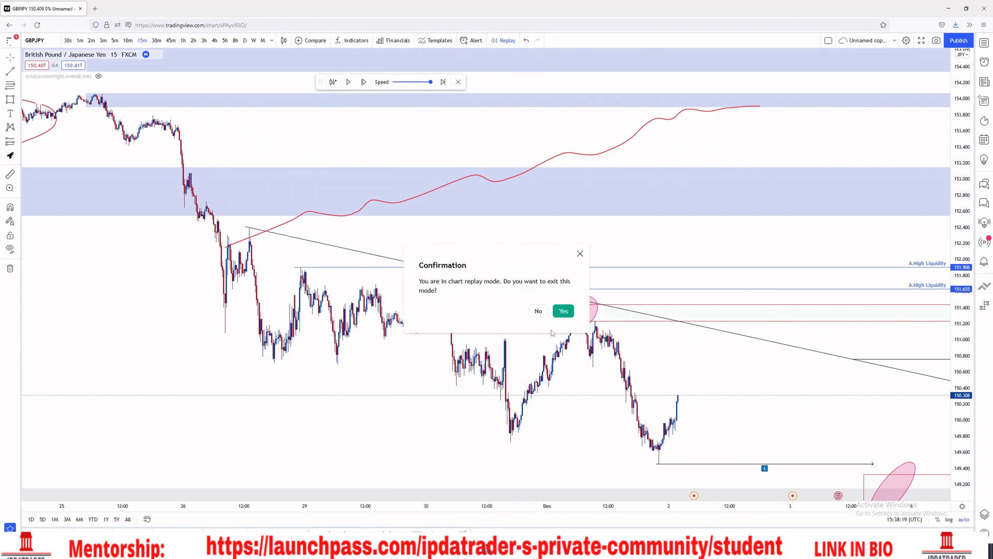
click(557, 314)
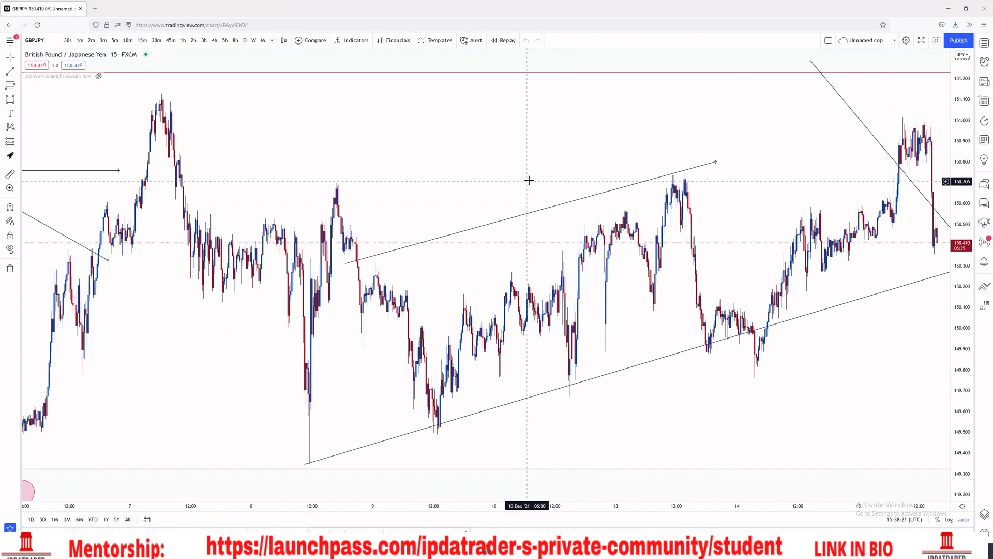
Examine the 15-minute price action of early December between the supply zone and the HTF FU zone
scroll(523, 195, down, 3)
scroll(538, 199, down, 5)
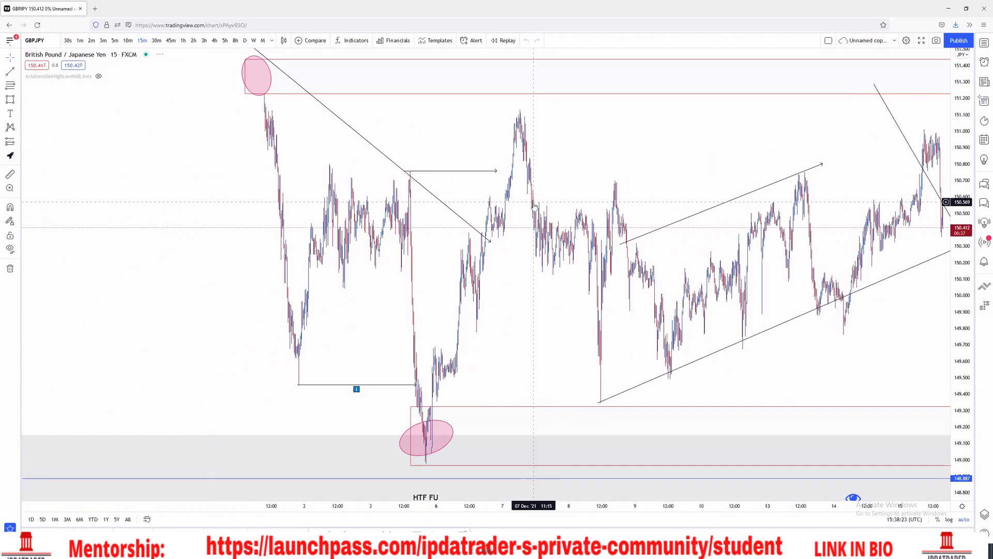
scroll(543, 202, up, 5)
drag(407, 240, 545, 229)
scroll(546, 230, up, 3)
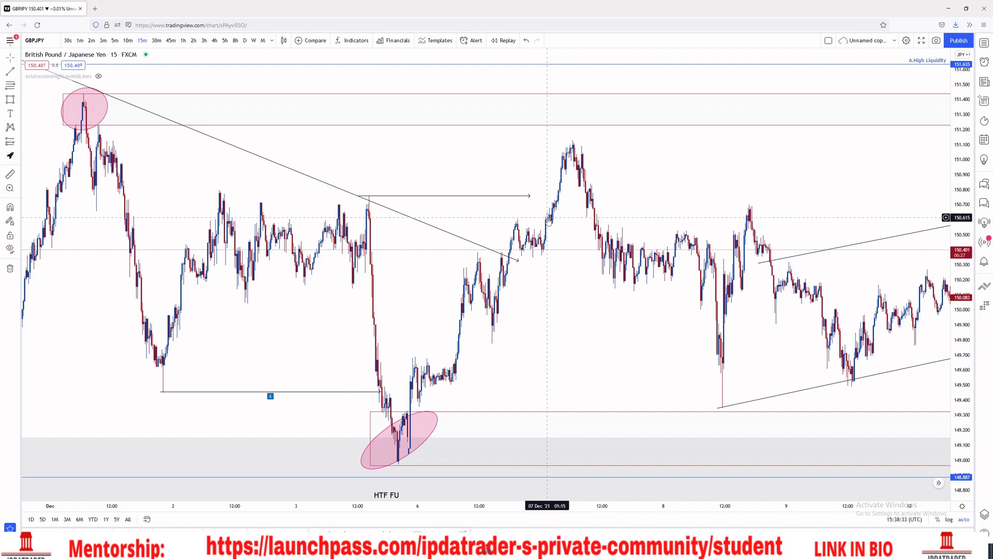
Switch to the daily timeframe and examine the circled May high, July low and October high against the HTF FU zone
click(245, 41)
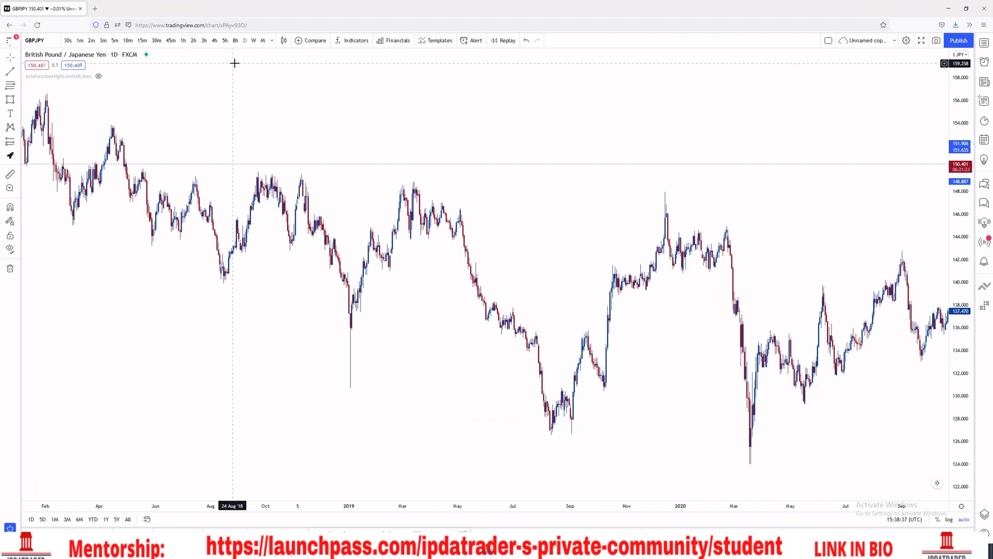
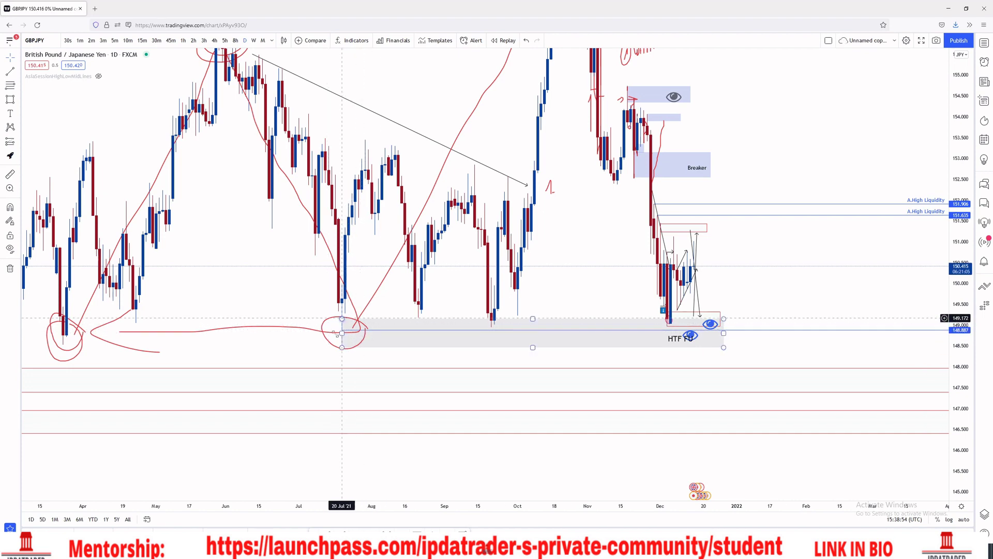
drag(381, 328, 379, 398)
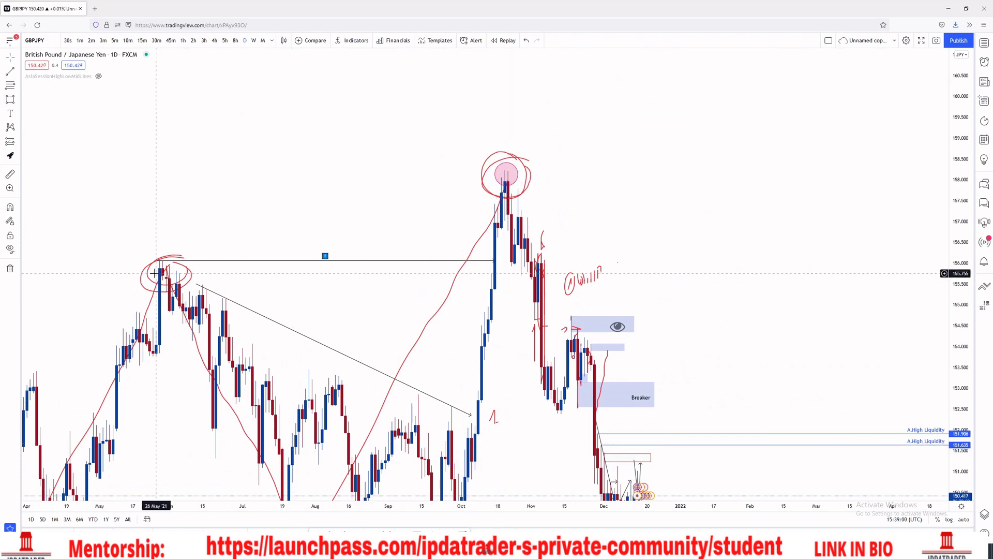
drag(292, 300, 276, 168)
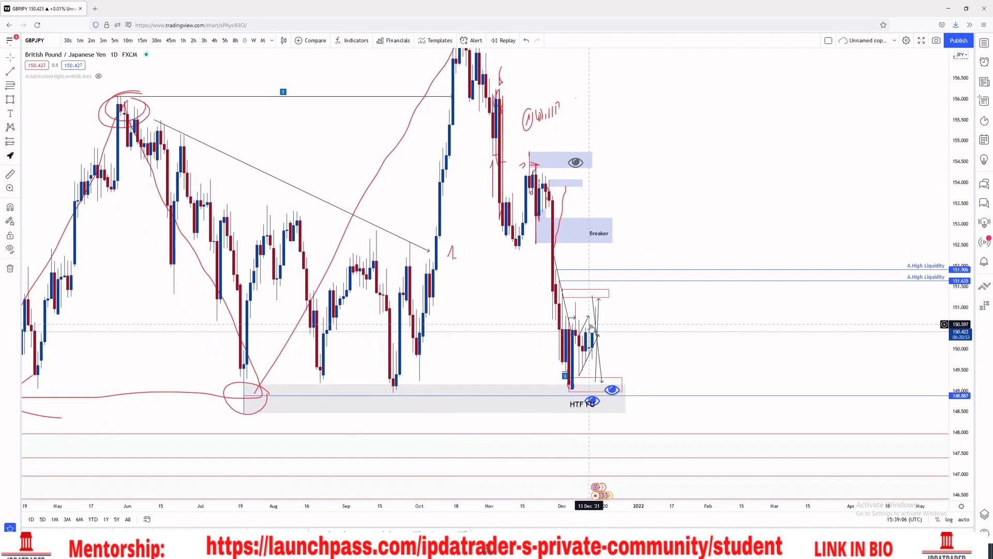
drag(499, 301, 500, 329)
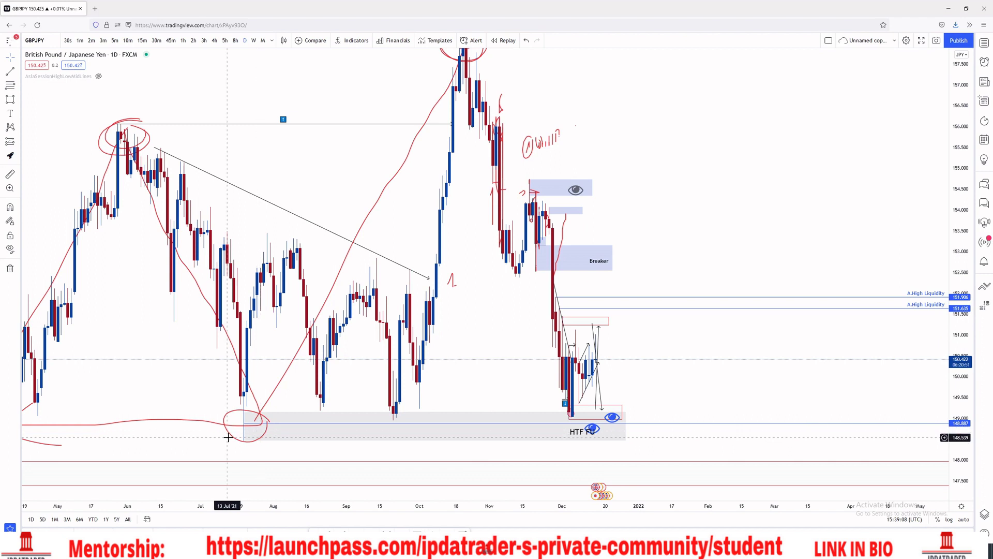
drag(493, 354, 369, 440)
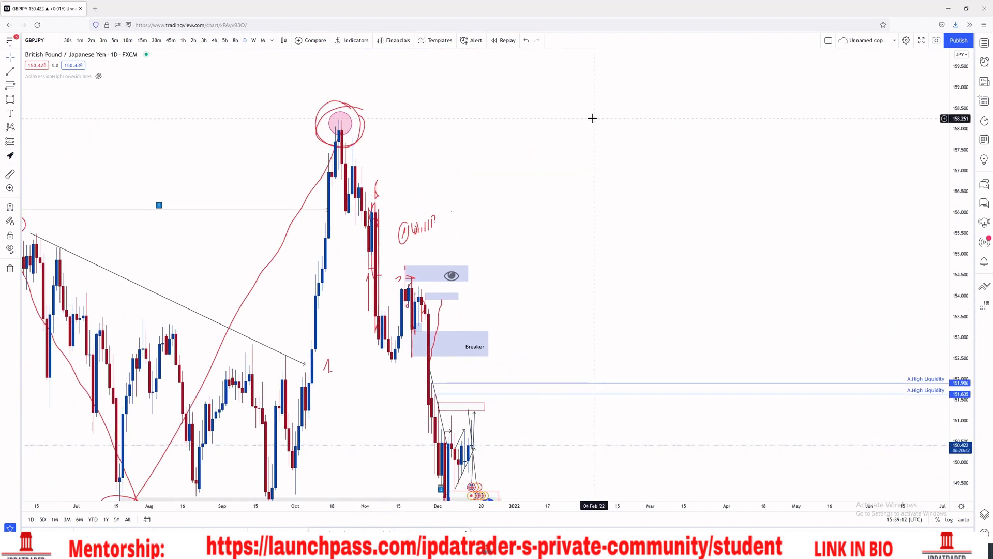
drag(565, 197, 602, 165)
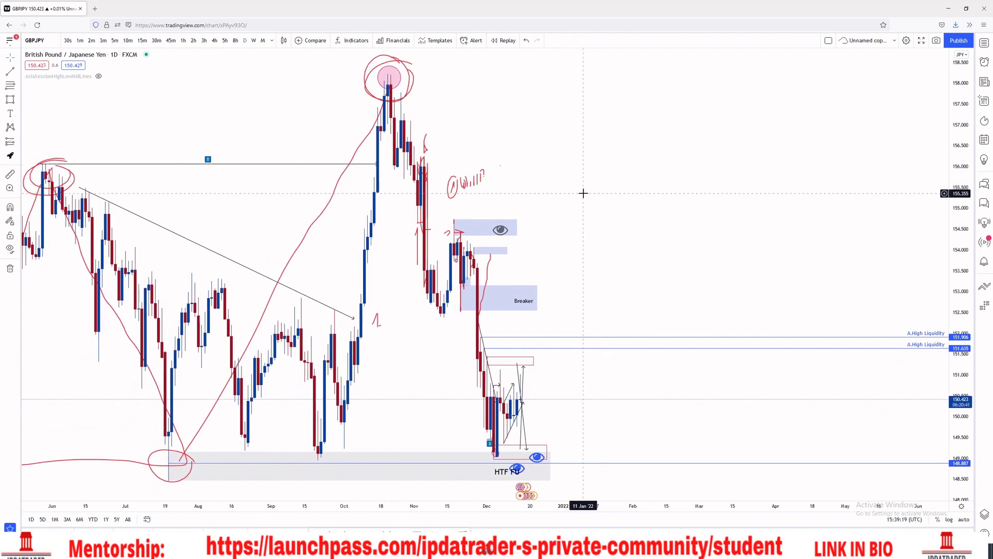
Place a text note in the empty area beyond the October high, headed "Structure as anticipation", starting "You determine your structure based on the"
drag(570, 134, 570, 191)
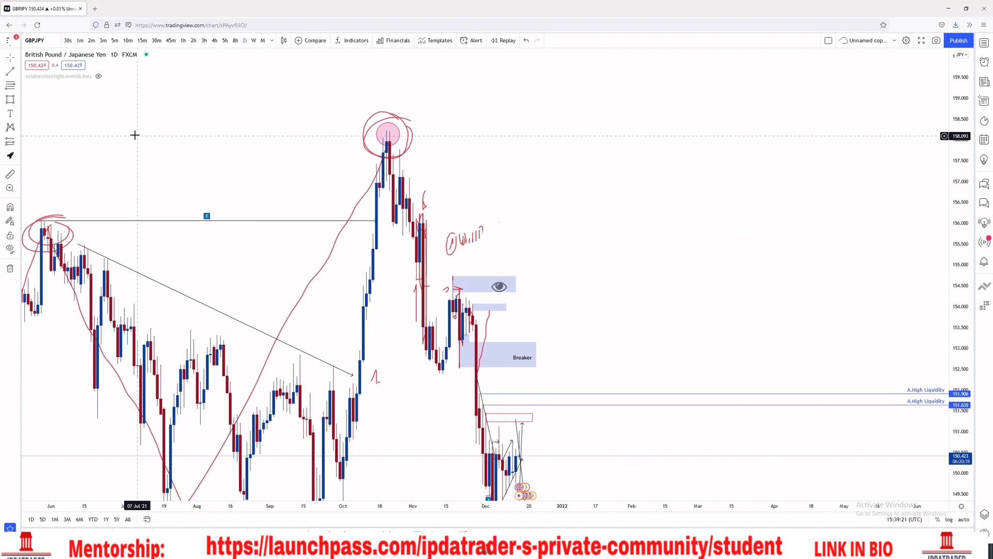
click(600, 173)
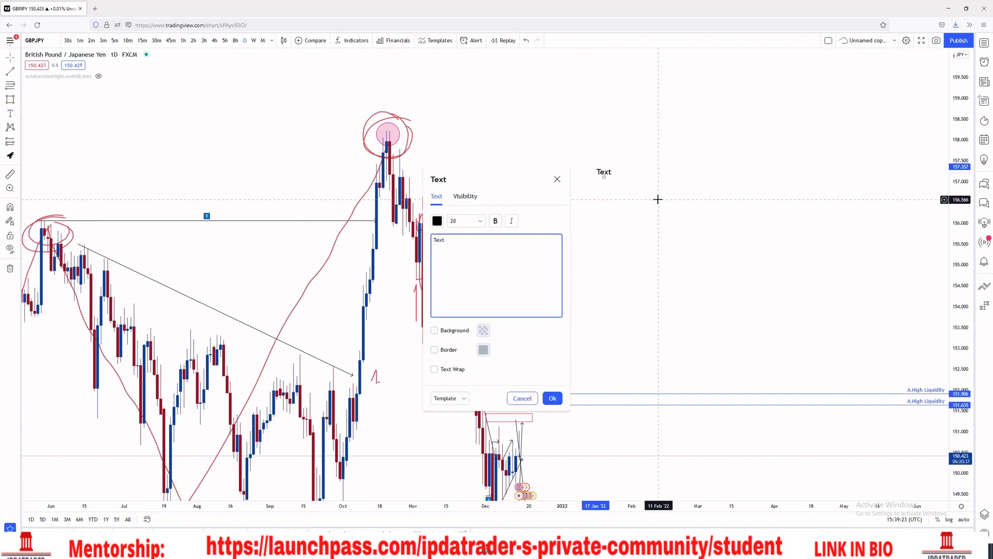
text(Structure as anticipation)
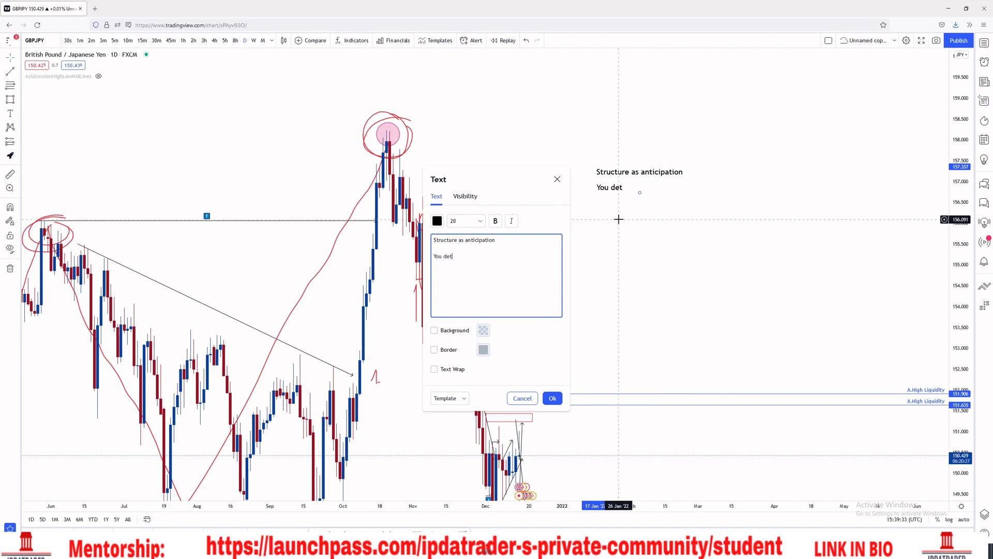
text(ine your structure based on the)
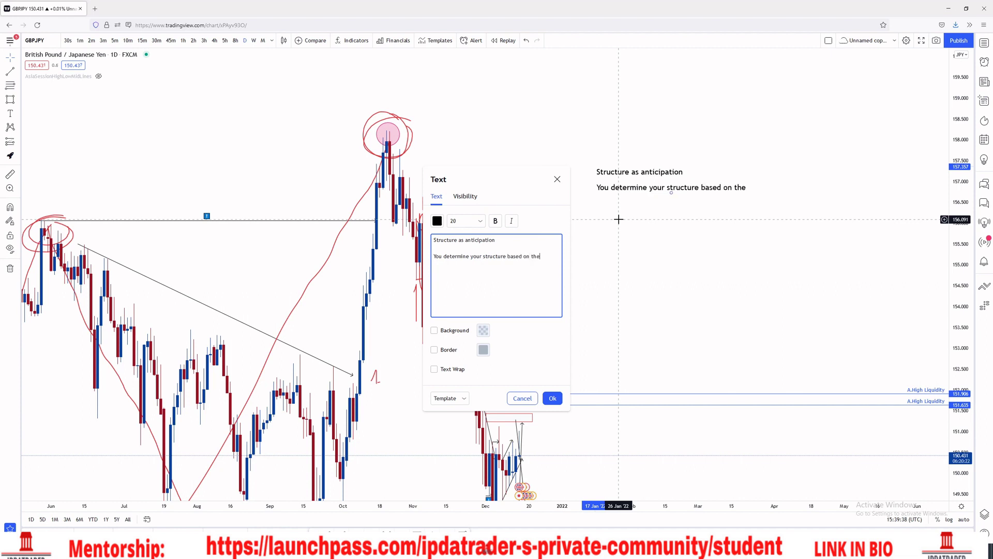
Continue the note's sentence with "TFS that you want to be working with + Structural play you are focusing on" and start another line
key(BackSpace)
text(e TFS that you want to be working qwi)
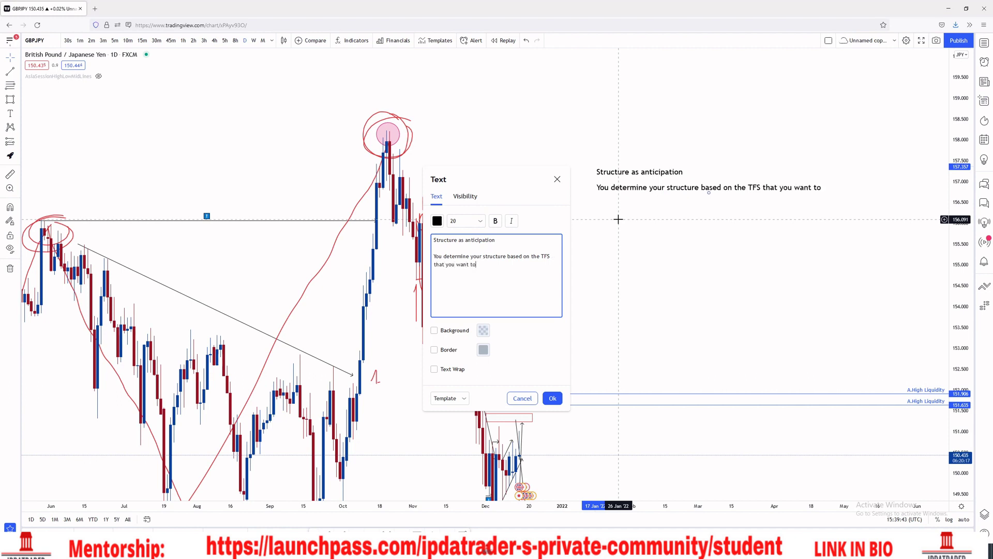
key(BackSpace)
key(BackSpace)
key(BackSpace)
text(with + Structural)
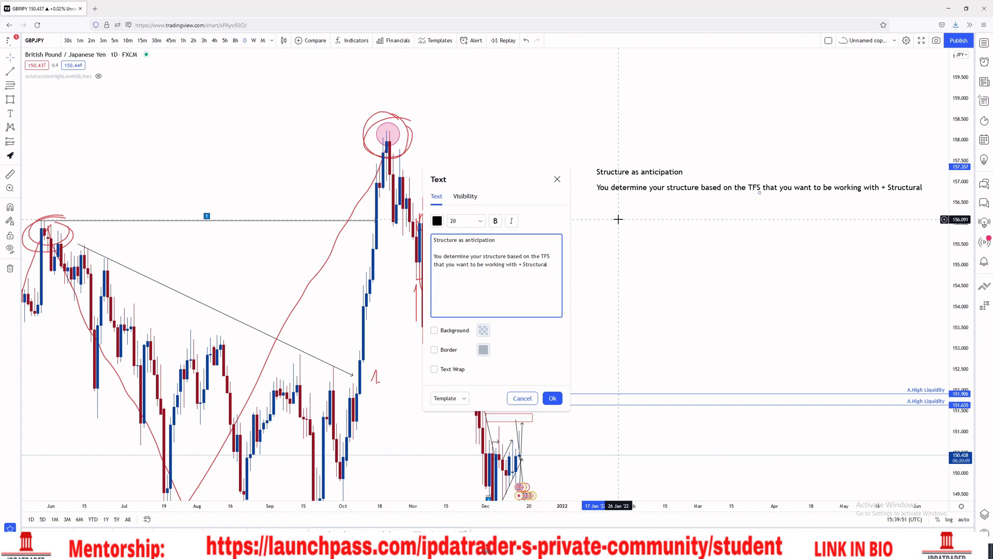
text( play you are focusing on You confi)
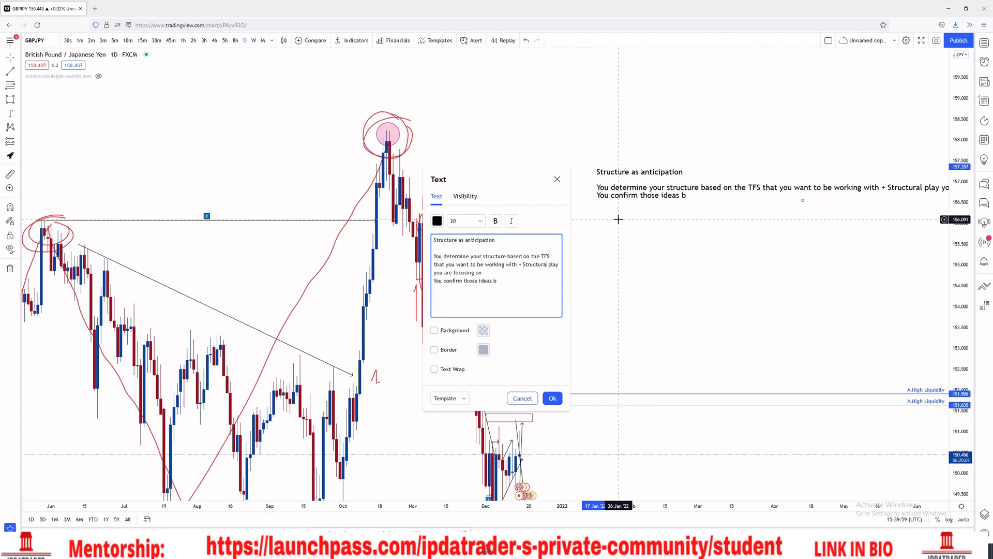
Finish the note with "You confirm those ideas by applying diff tools suchas LIQUIDITY, POI, TIMING" and move it closer to the October high
text(pplying sd)
text(ff tools)
text(sucha)
text(s LIQUID)
text(ITY, POI)
text(, T)
text(IMING)
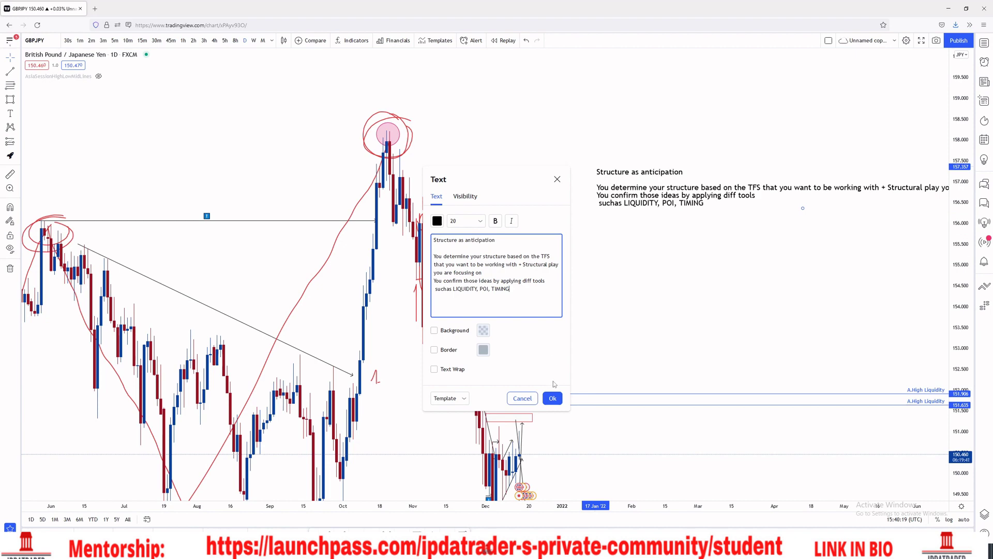
click(552, 398)
drag(644, 183, 558, 140)
drag(623, 248, 729, 178)
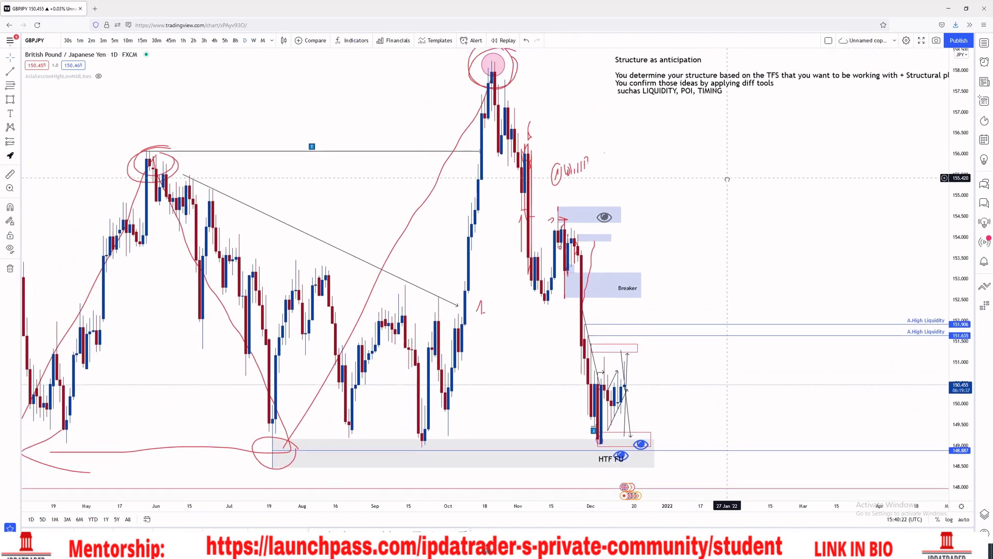
Switch to the 4-hour timeframe and examine the November and December zones together with the text note
mouse_move(476, 236)
mouse_down()
mouse_move(539, 267)
mouse_move(503, 261)
mouse_move(486, 243)
mouse_move(460, 169)
mouse_up()
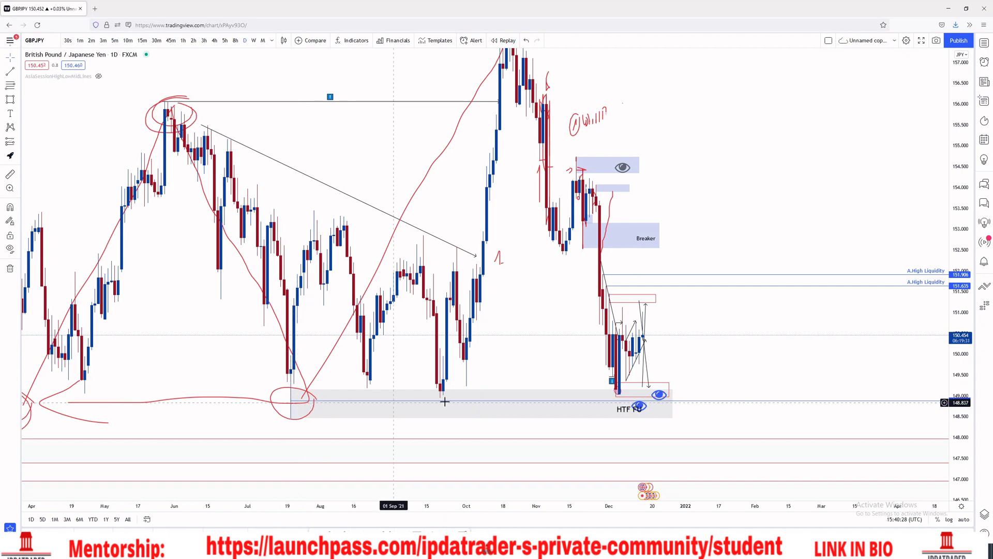
click(620, 382)
click(214, 40)
scroll(834, 238, up, 6)
drag(961, 360, 961, 194)
drag(877, 105, 899, 257)
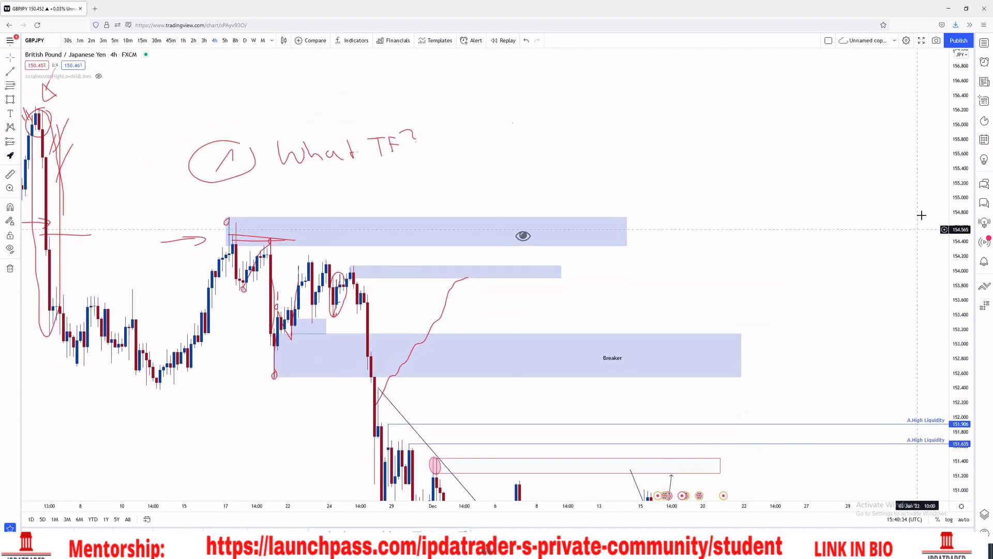
drag(961, 163, 960, 328)
drag(756, 111, 778, 126)
scroll(778, 127, up, 3)
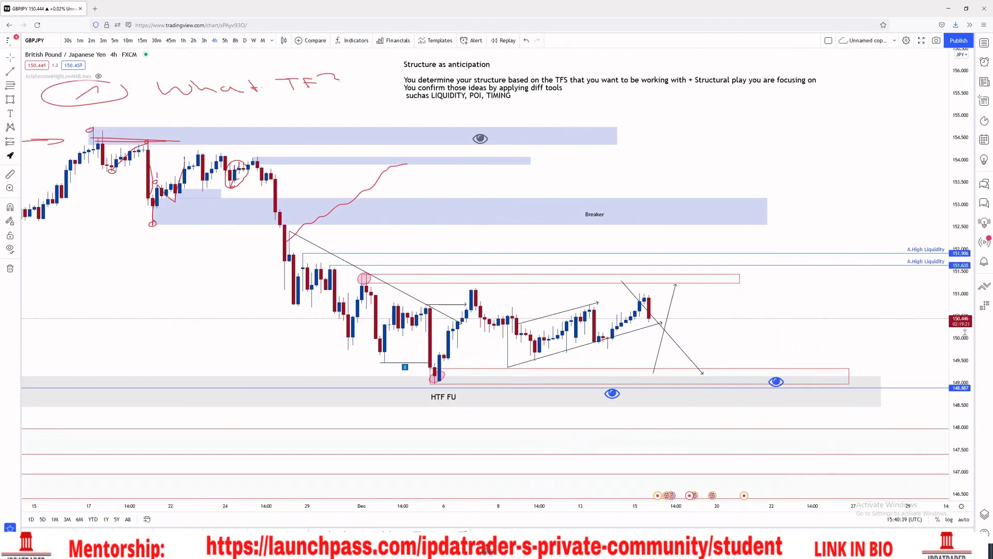
Compare the December price action on the 4-hour, daily and 3-hour timeframes
drag(960, 331, 961, 178)
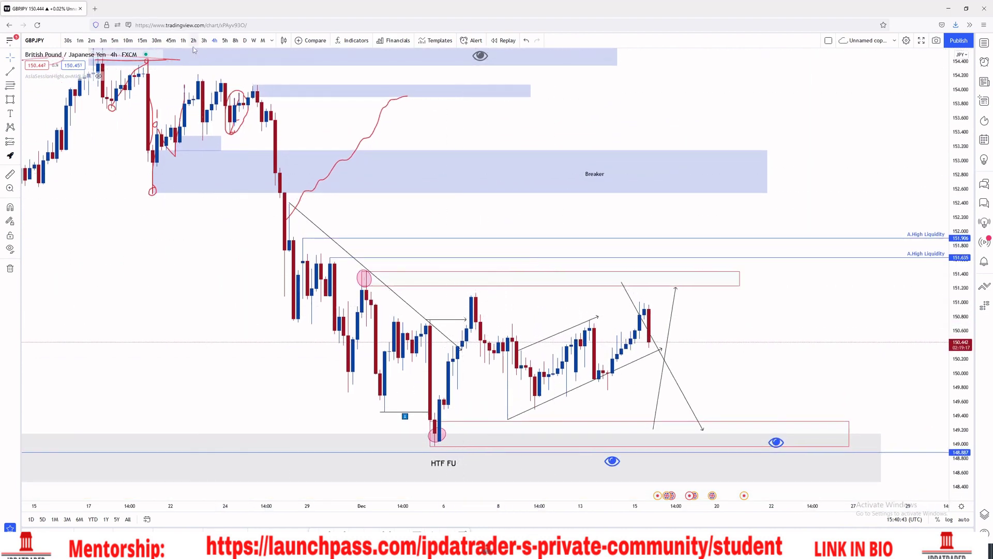
click(243, 40)
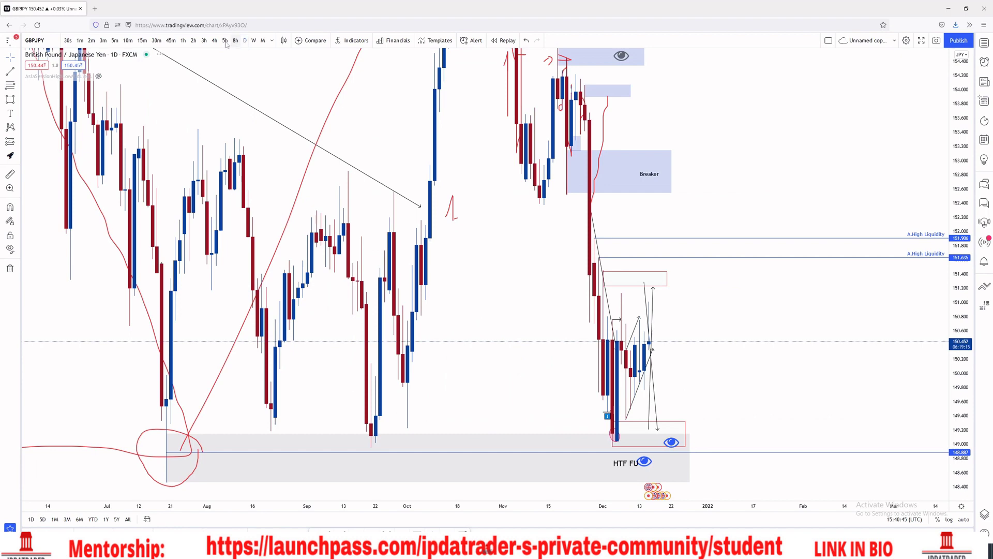
click(204, 41)
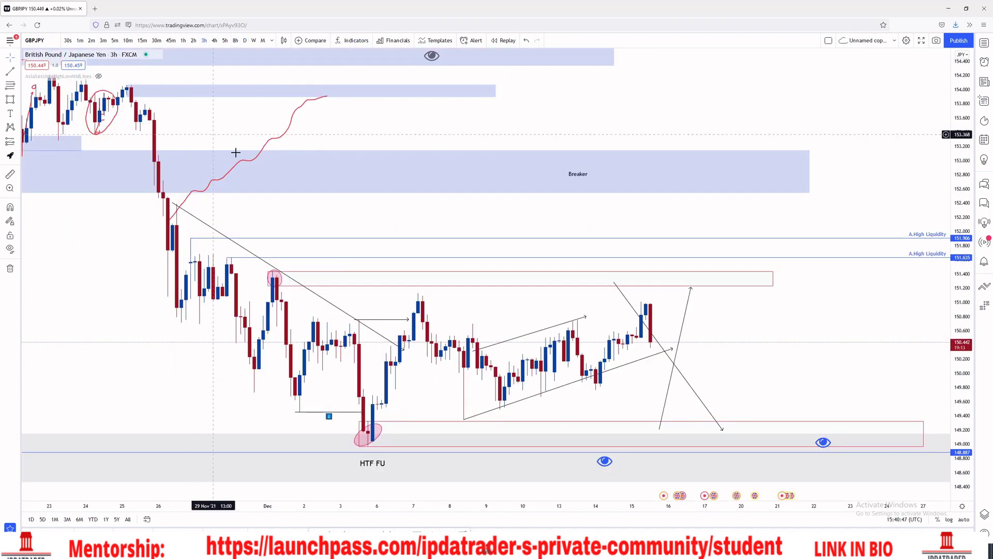